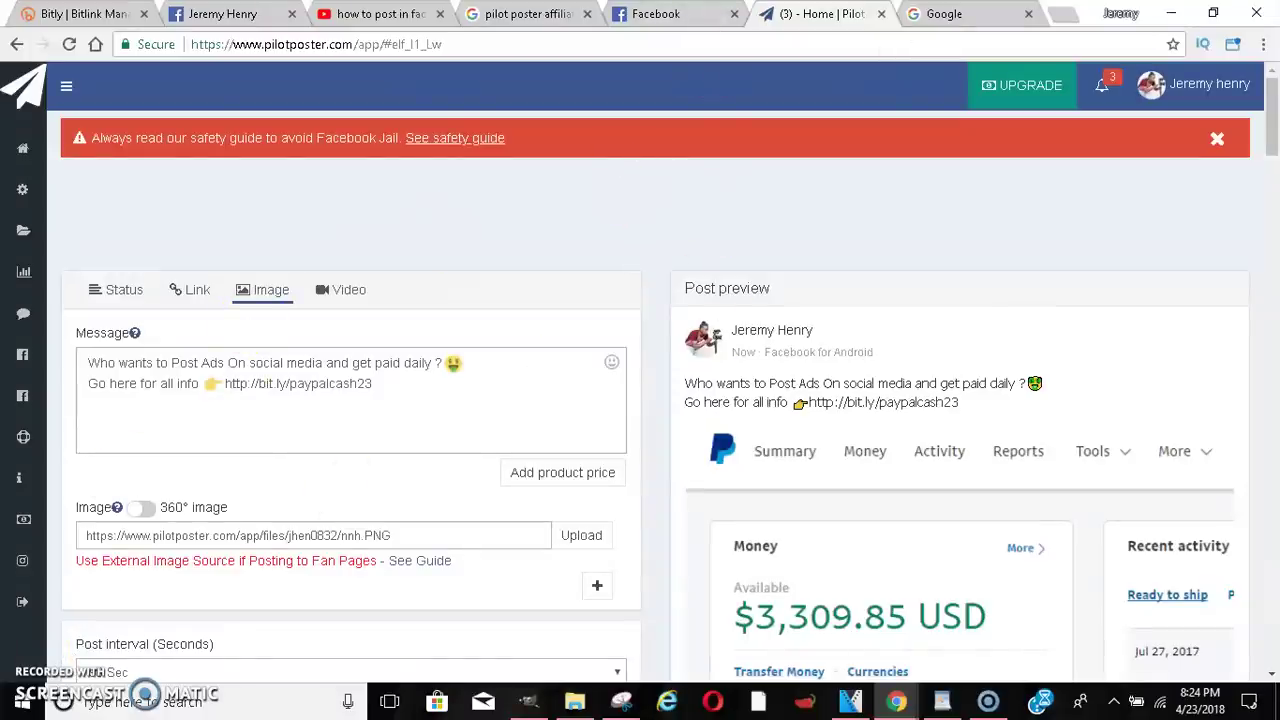
Step: Search Google for 'pilot poster', then switch over to the Facebook news feed
{"action": "left_click", "coordinate": [930, 14]}
{"action": "type", "text": "il"}
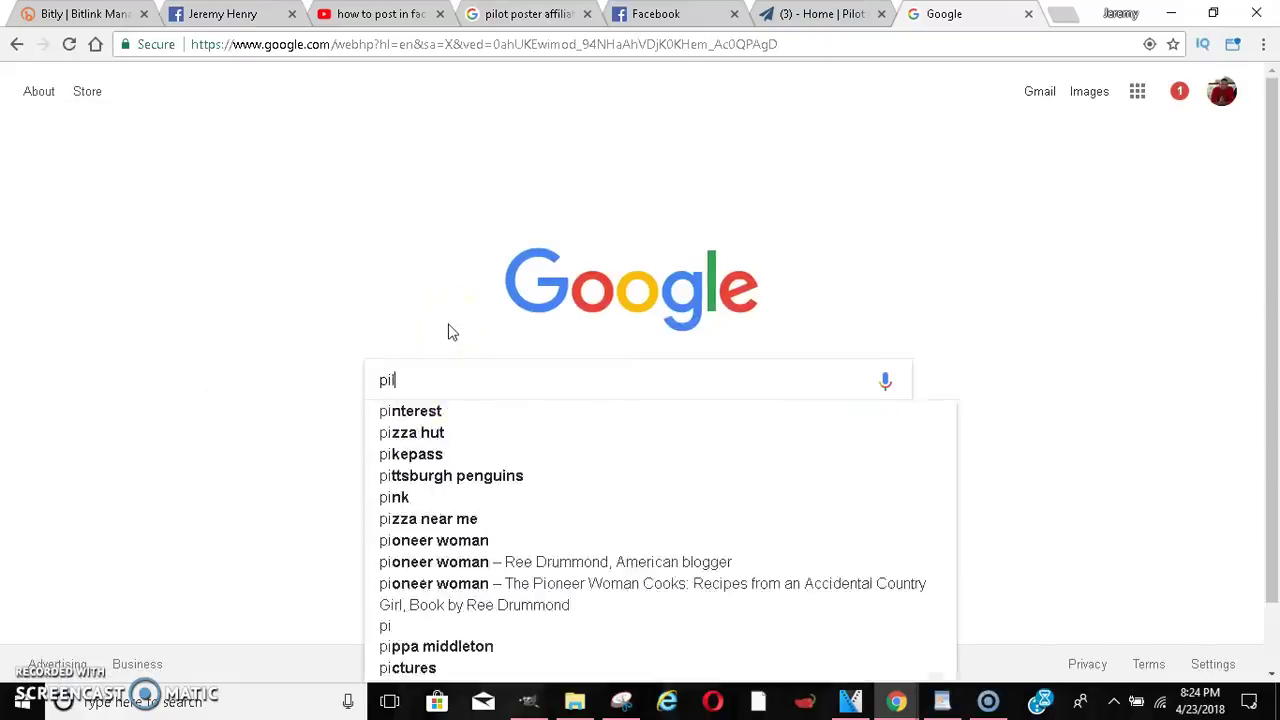
{"action": "type", "text": "ot poster"}
{"action": "key", "text": "Return"}
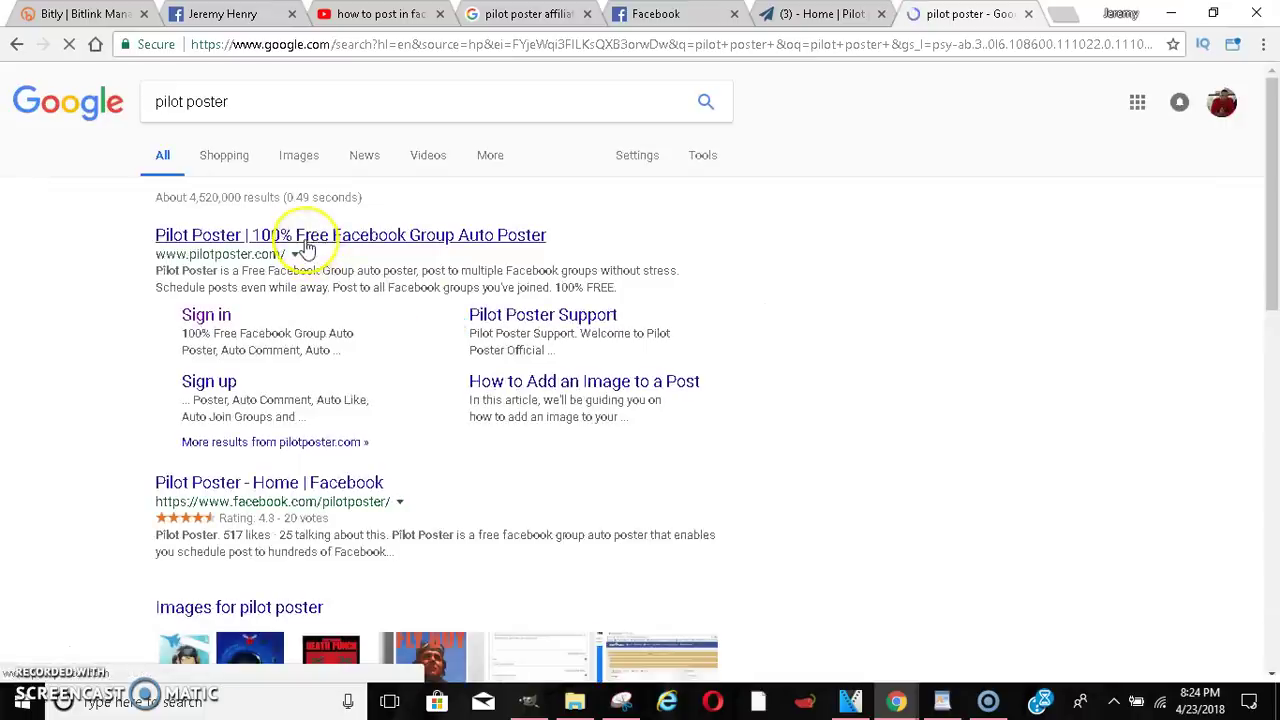
{"action": "left_click", "coordinate": [828, 16]}
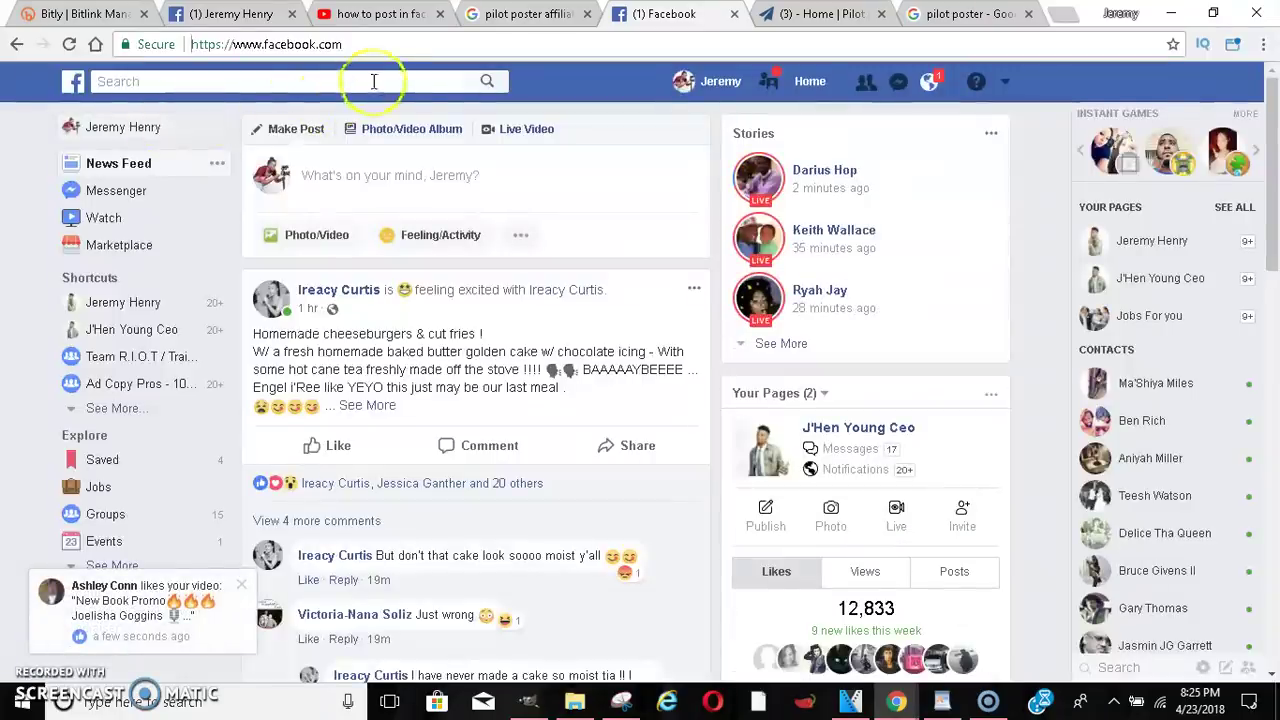
Step: Find Facebook groups for 'make money online', then return to the Pilot Poster image post composer
{"action": "left_click", "coordinate": [128, 84]}
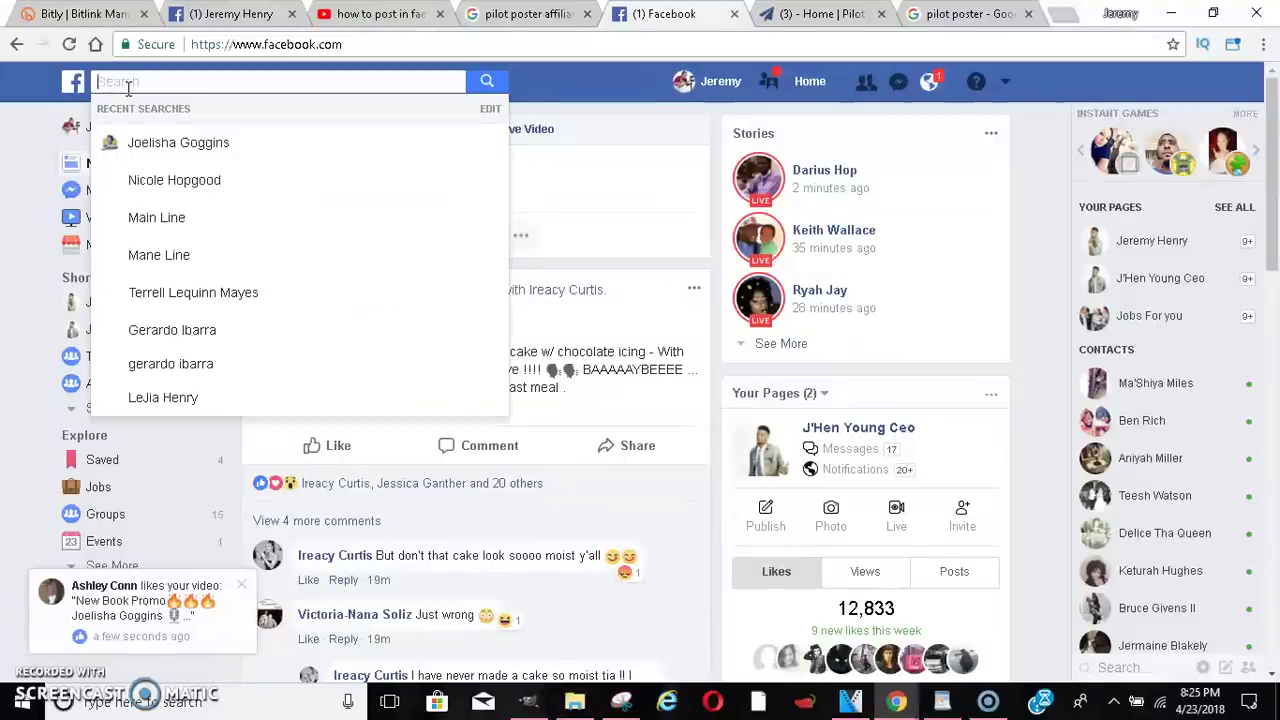
{"action": "type", "text": "m"}
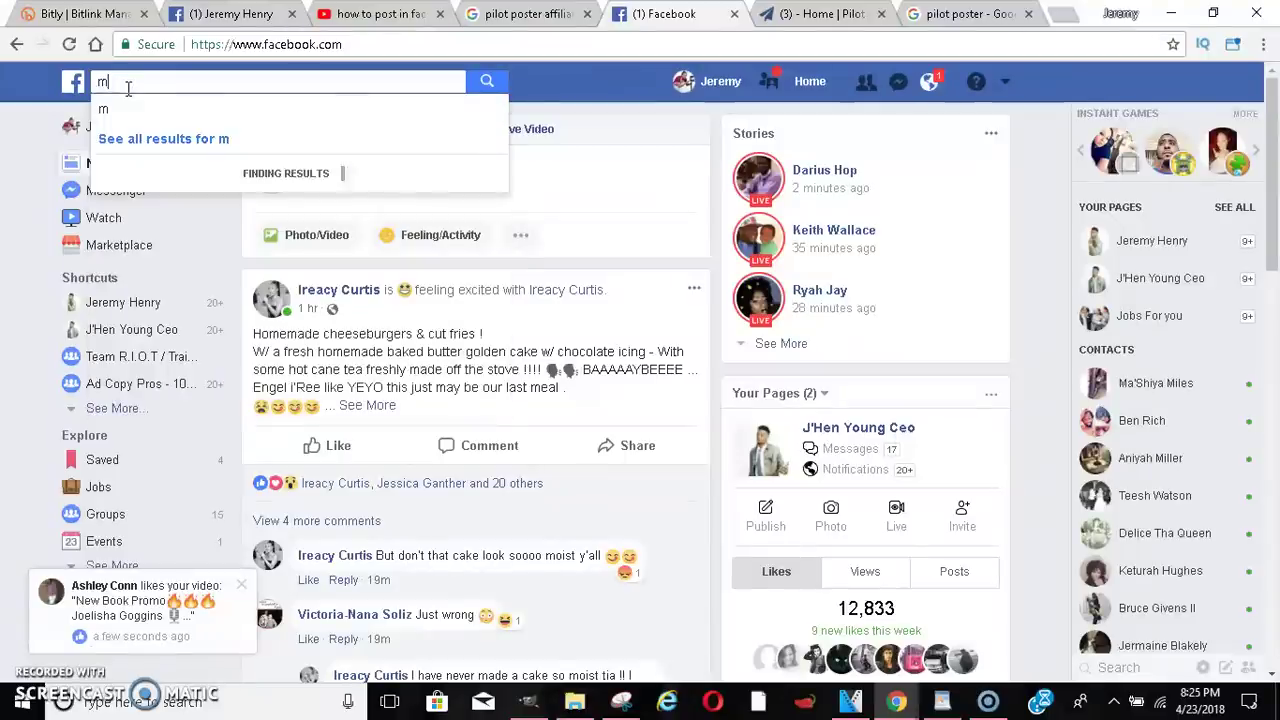
{"action": "type", "text": "ake mone"}
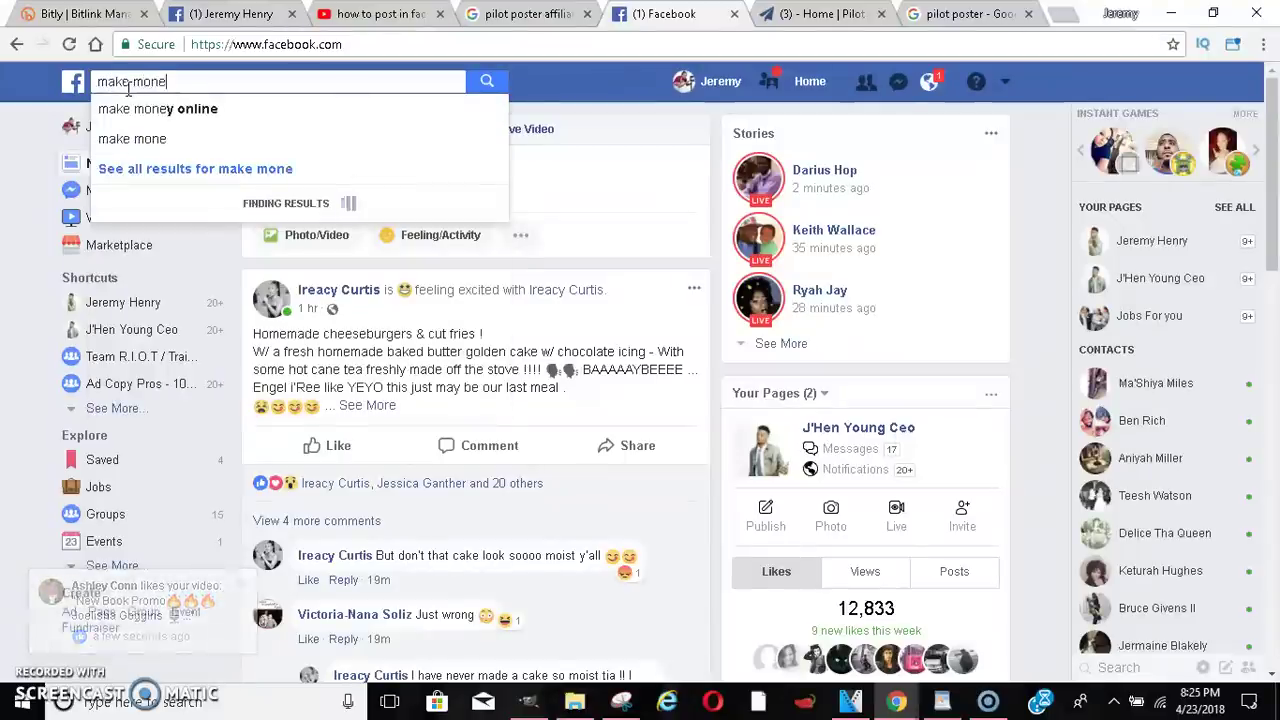
{"action": "type", "text": "y"}
{"action": "left_click", "coordinate": [189, 108]}
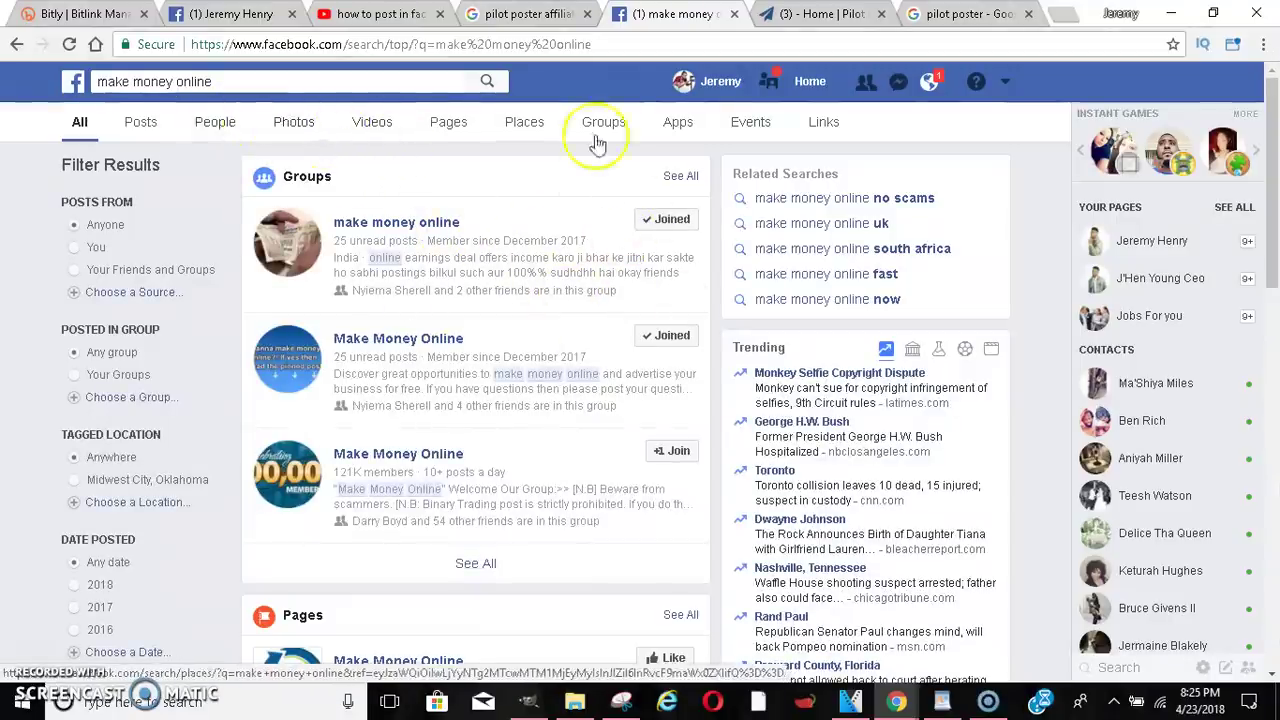
{"action": "left_click", "coordinate": [603, 125]}
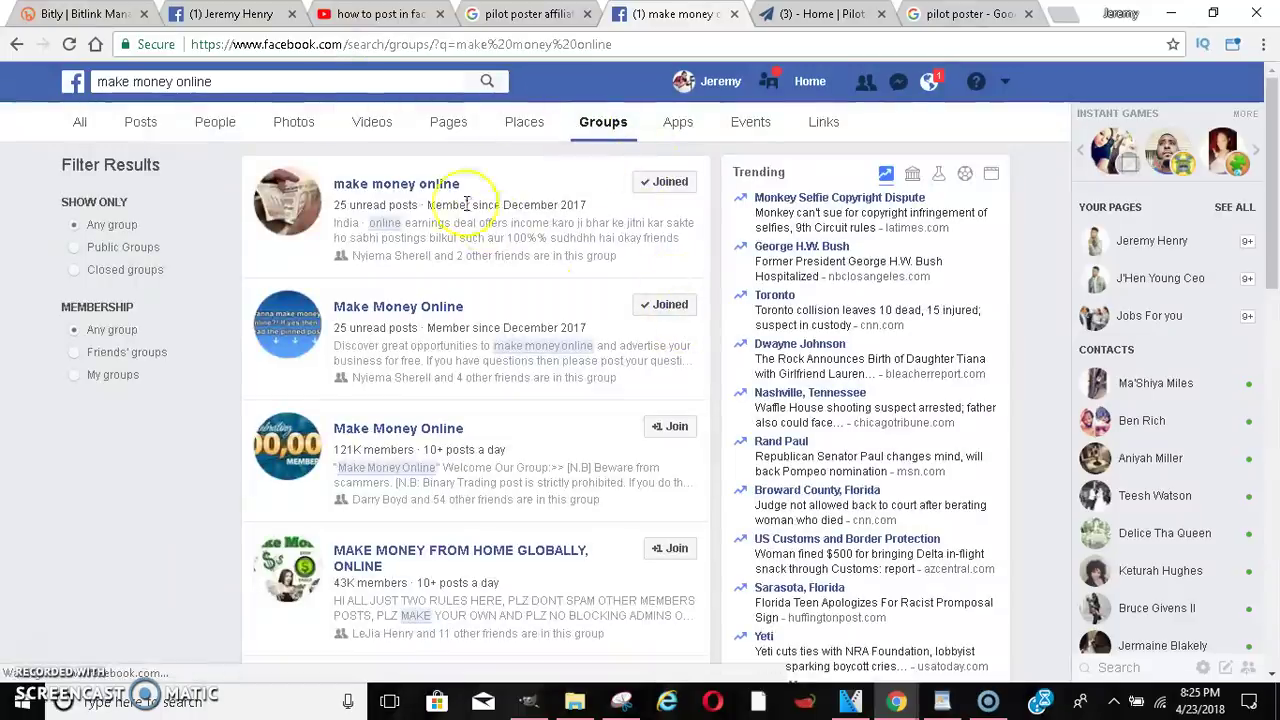
{"action": "left_click", "coordinate": [300, 82]}
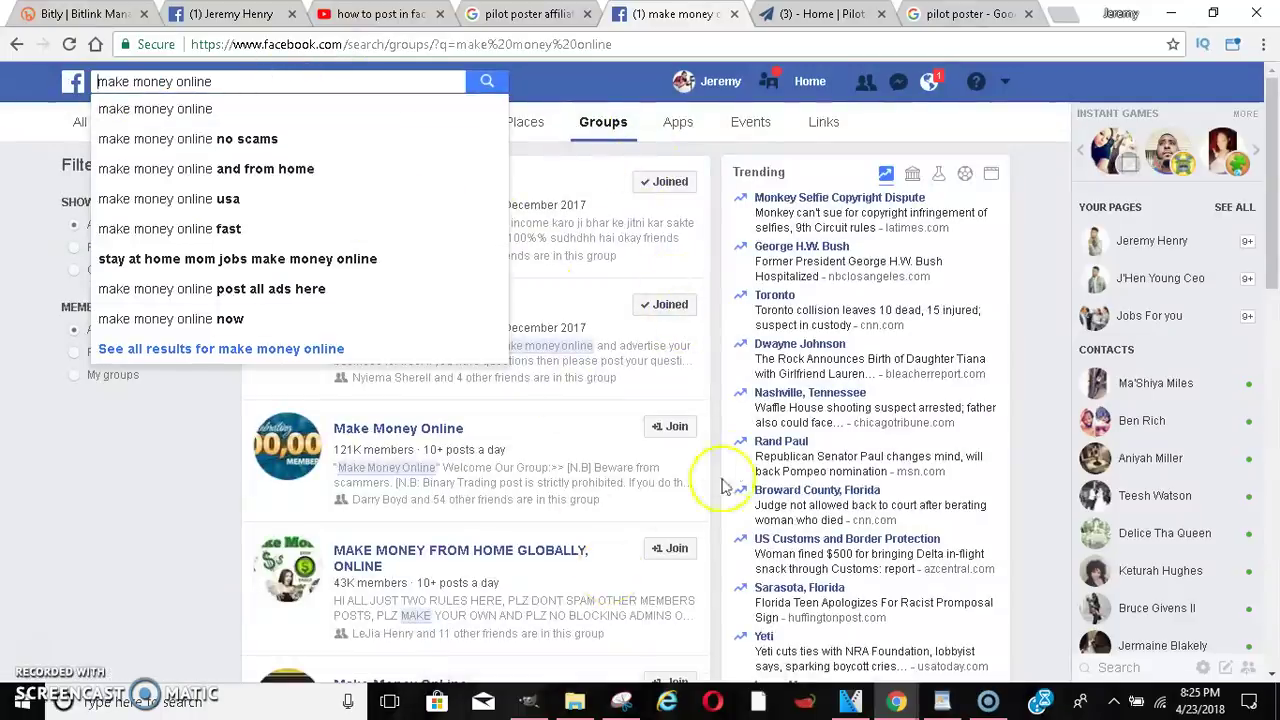
{"action": "left_click", "coordinate": [840, 13]}
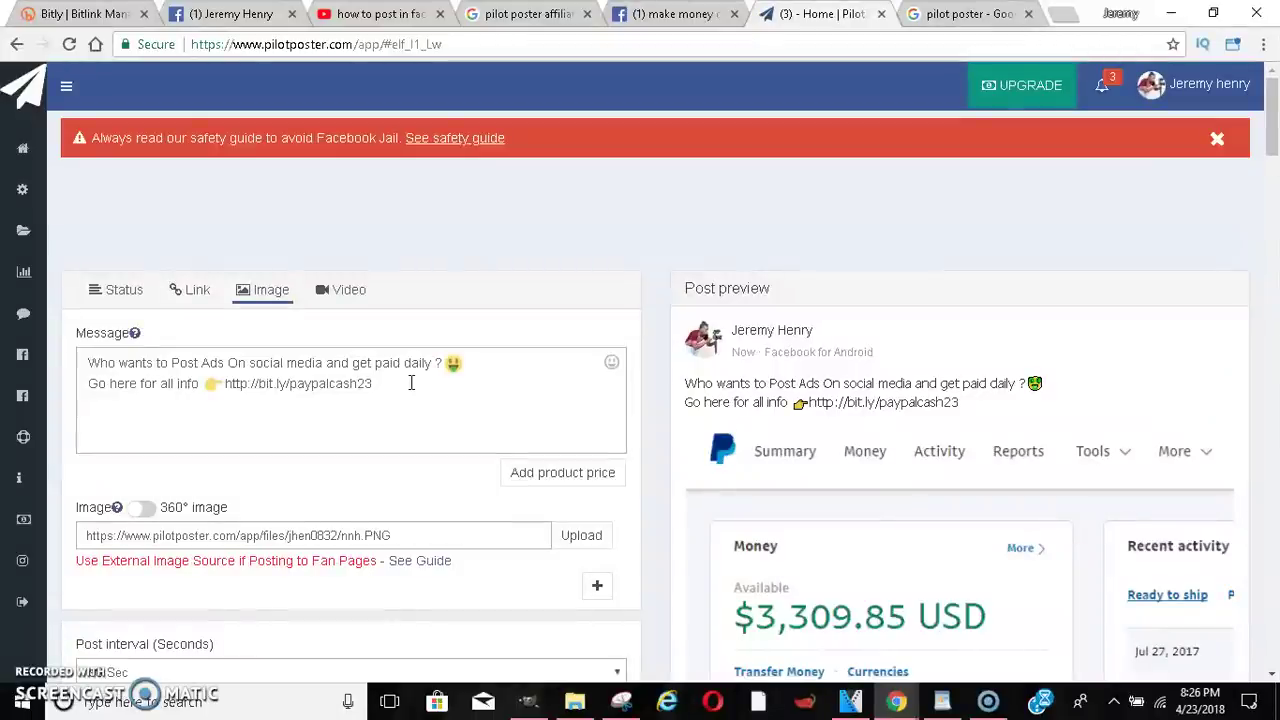
{"action": "left_click", "coordinate": [1275, 150]}
{"action": "mouse_move", "coordinate": [1270, 120]}
{"action": "left_mouse_down"}
{"action": "mouse_move", "coordinate": [1274, 132]}
{"action": "mouse_move", "coordinate": [1273, 110]}
{"action": "left_mouse_up"}
{"action": "left_click", "coordinate": [393, 387]}
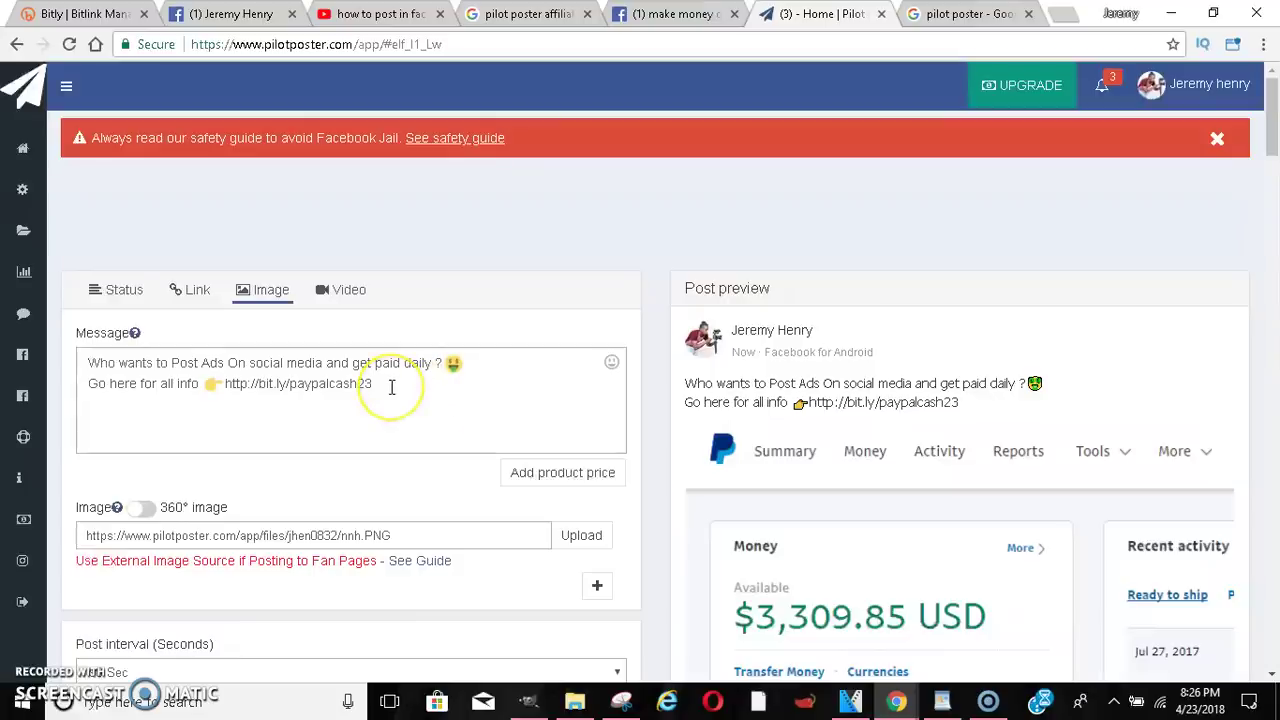
{"action": "left_click", "coordinate": [371, 371]}
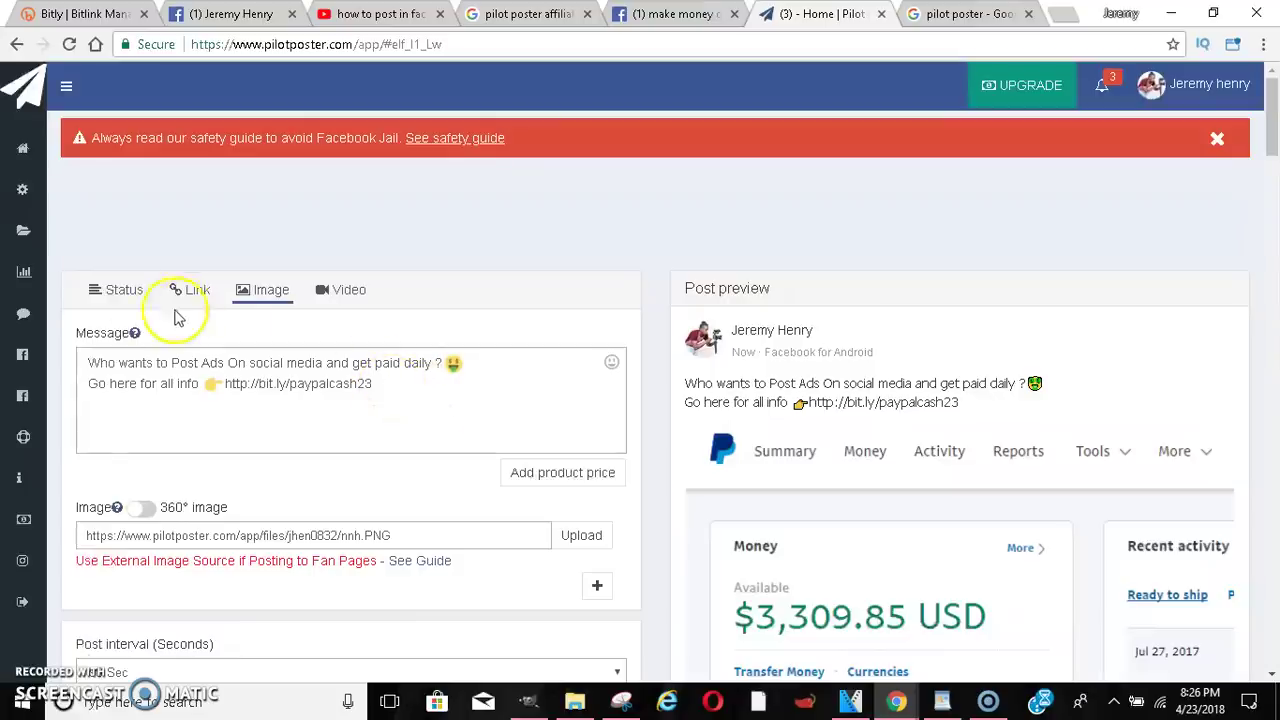
{"action": "left_click", "coordinate": [362, 370]}
{"action": "left_click_drag", "start_coordinate": [380, 385], "coordinate": [84, 362]}
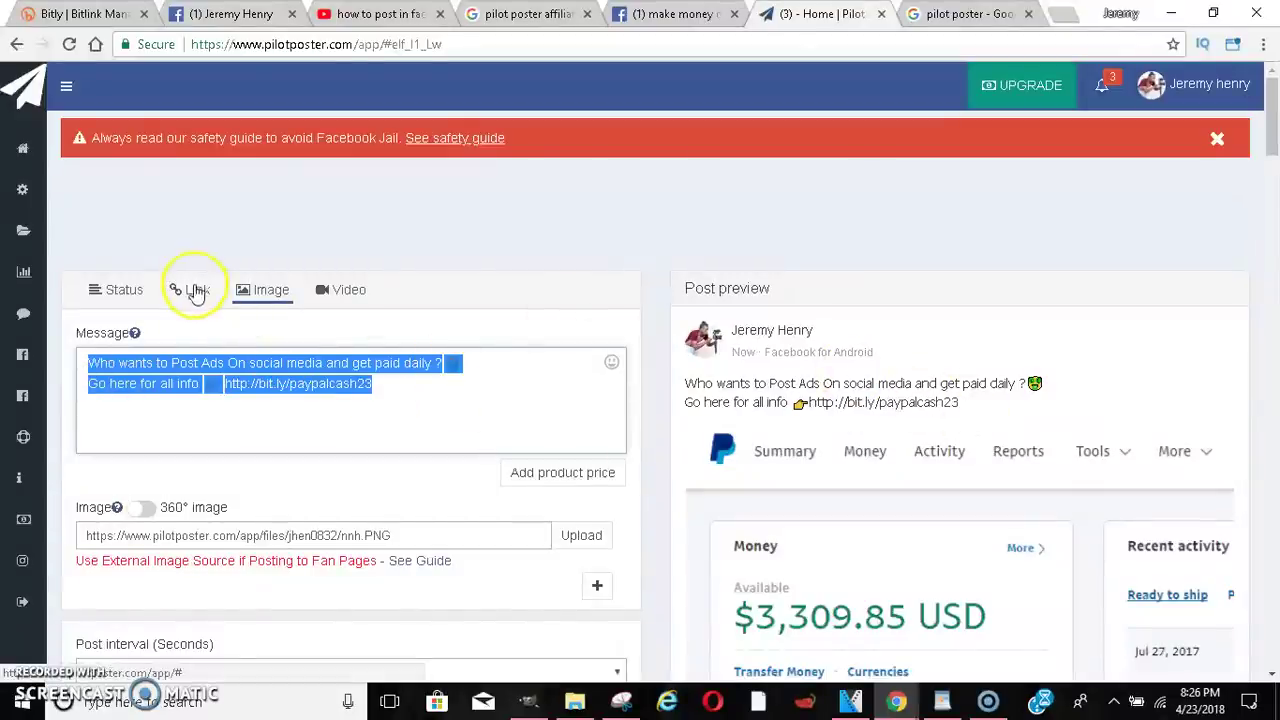
{"action": "left_click_drag", "start_coordinate": [371, 385], "coordinate": [234, 386]}
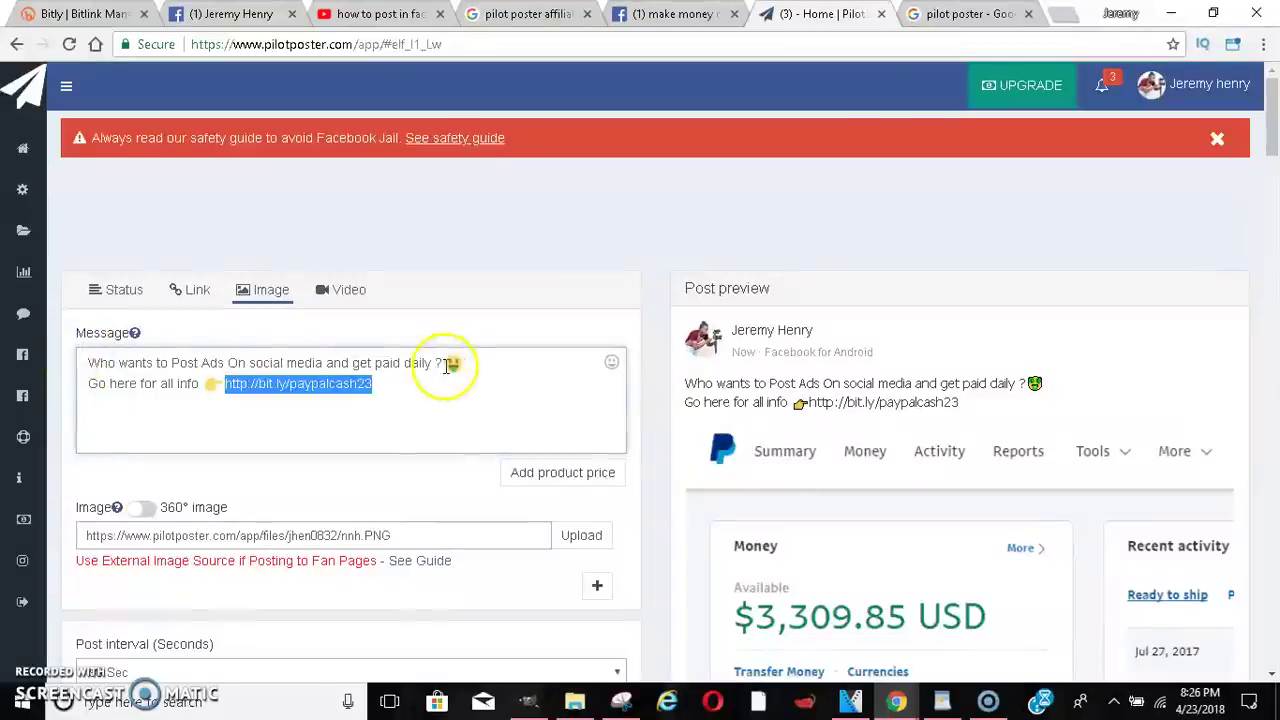
{"action": "left_click", "coordinate": [320, 392]}
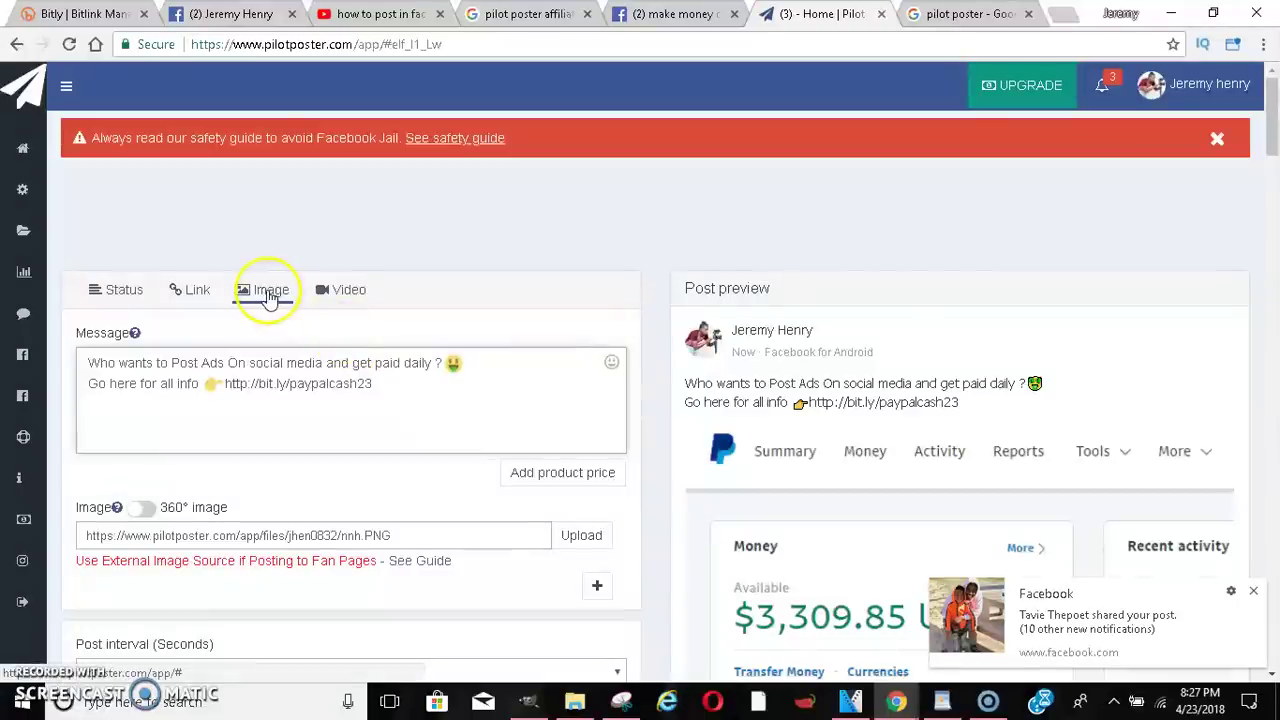
{"action": "scroll", "coordinate": [1100, 250], "scroll_direction": "down", "scroll_amount": 3}
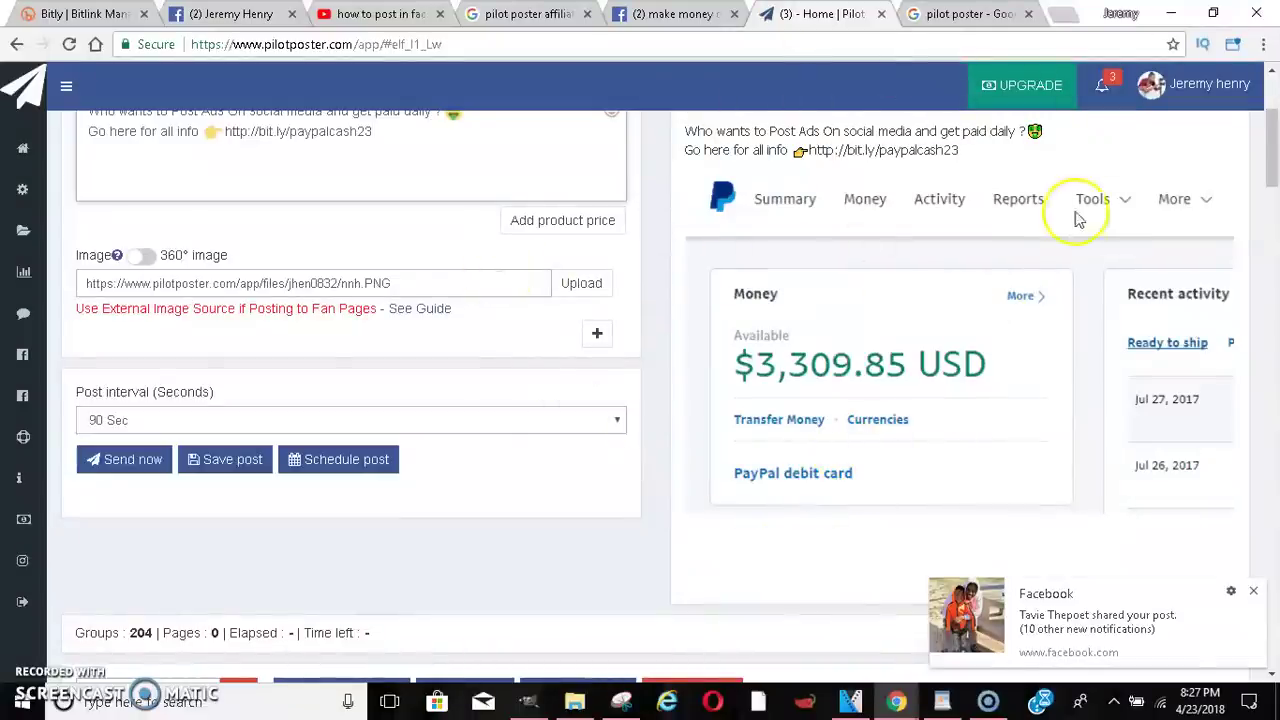
{"action": "scroll", "coordinate": [838, 493], "scroll_direction": "up", "scroll_amount": 2}
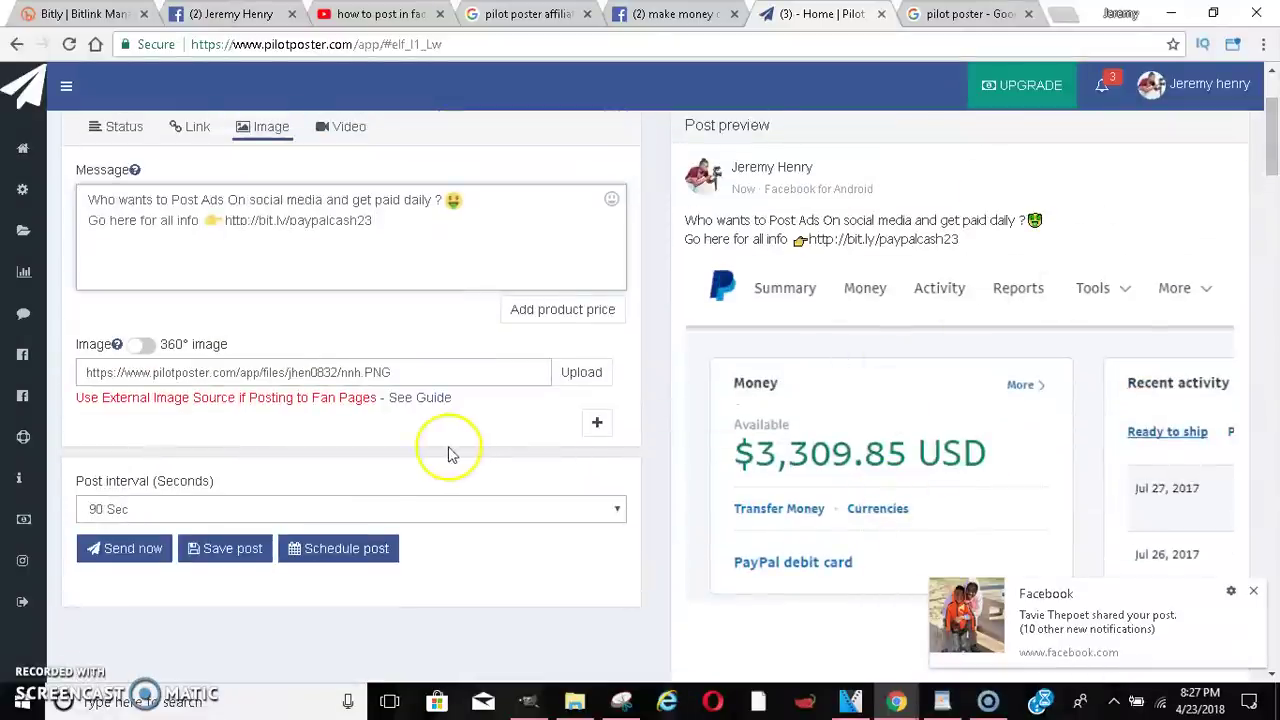
{"action": "left_click", "coordinate": [316, 510]}
{"action": "left_click", "coordinate": [316, 510]}
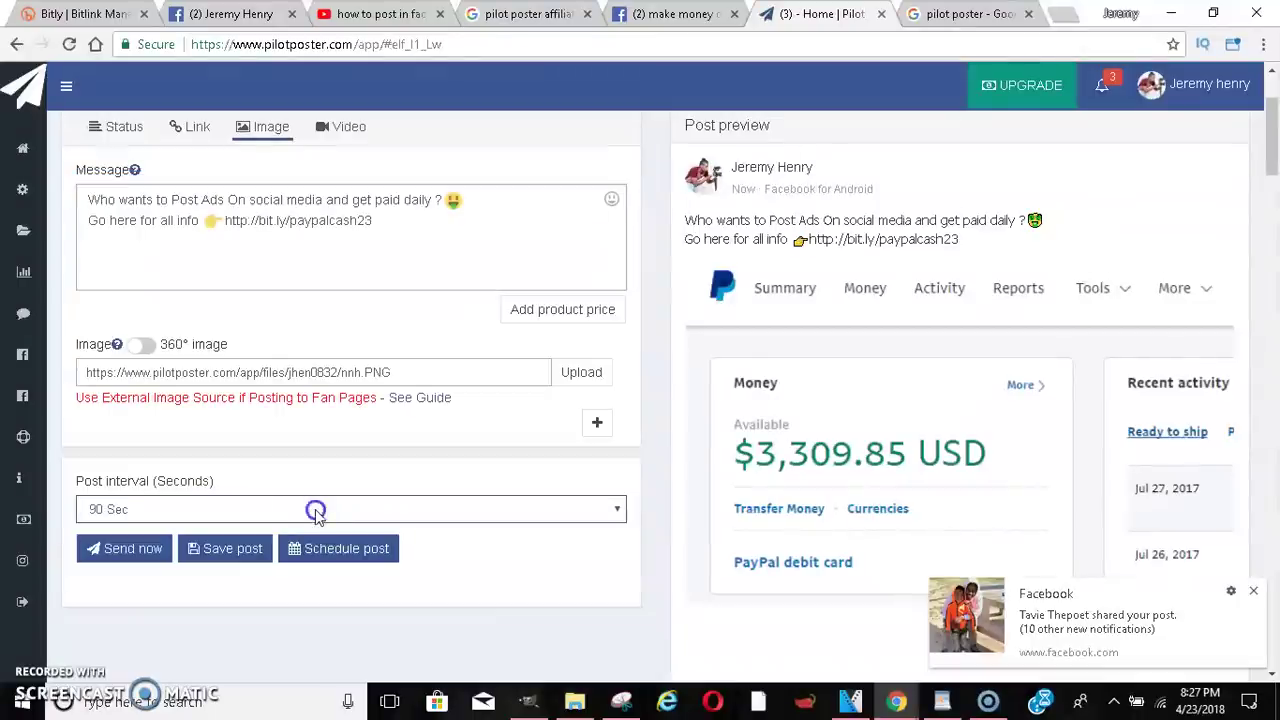
{"action": "scroll", "coordinate": [1262, 175], "scroll_direction": "up", "scroll_amount": 3}
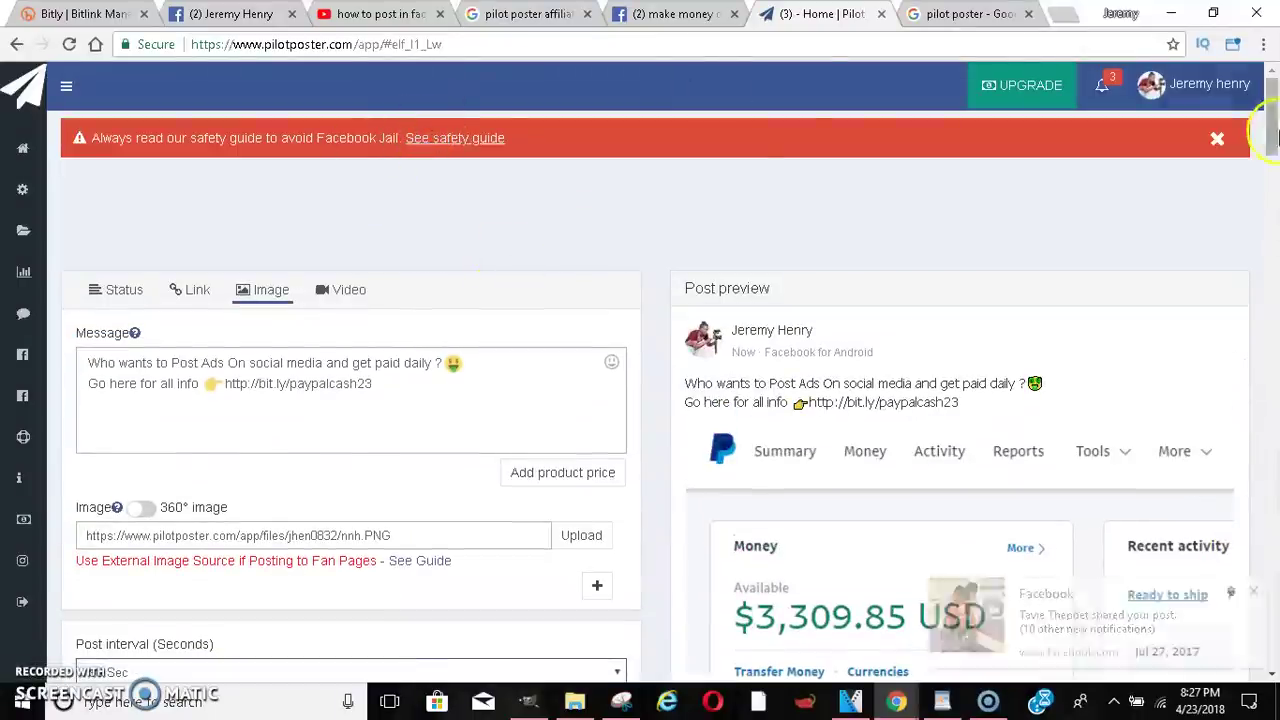
{"action": "left_click_drag", "start_coordinate": [1273, 135], "coordinate": [1274, 175]}
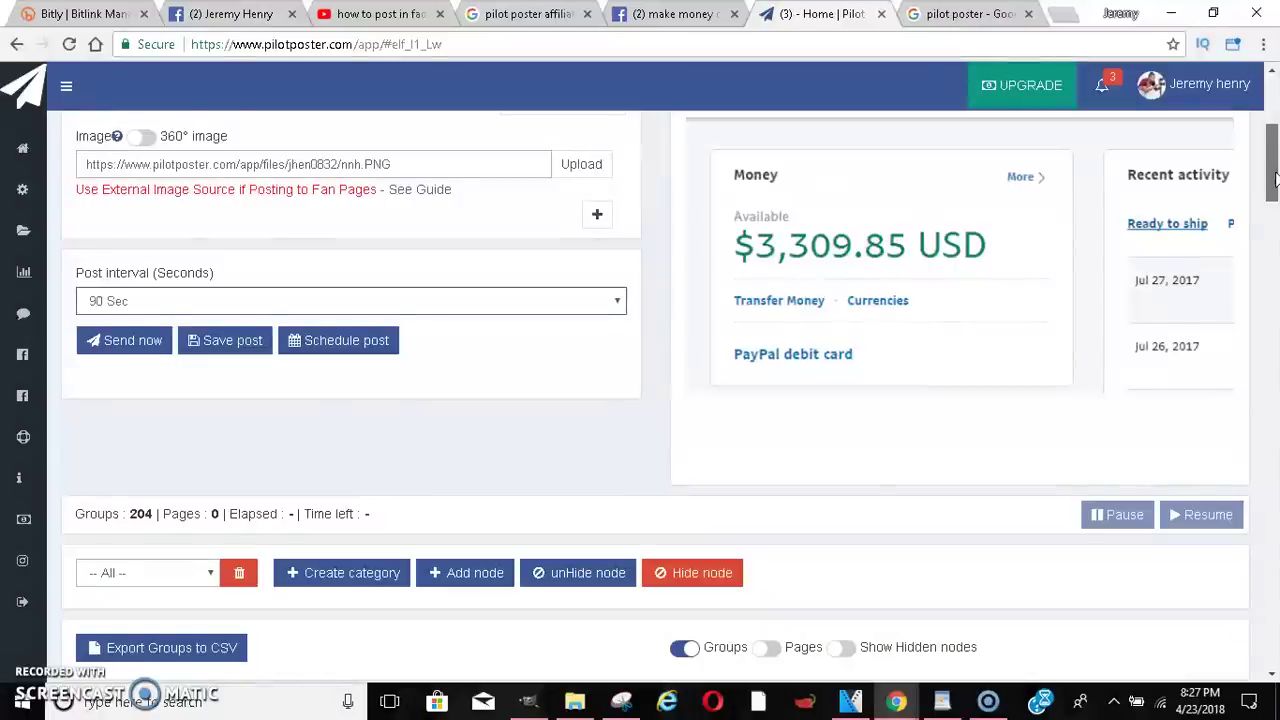
{"action": "left_click_drag", "start_coordinate": [1276, 178], "coordinate": [1276, 180]}
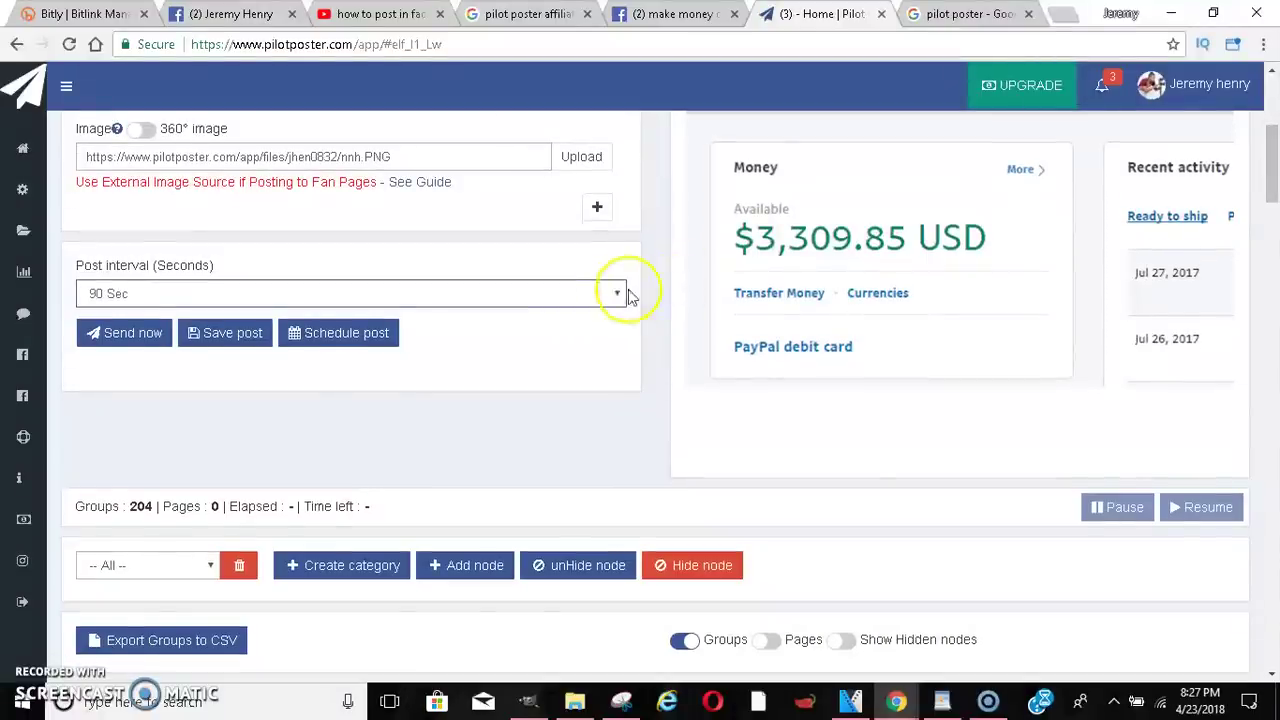
{"action": "left_click", "coordinate": [597, 297]}
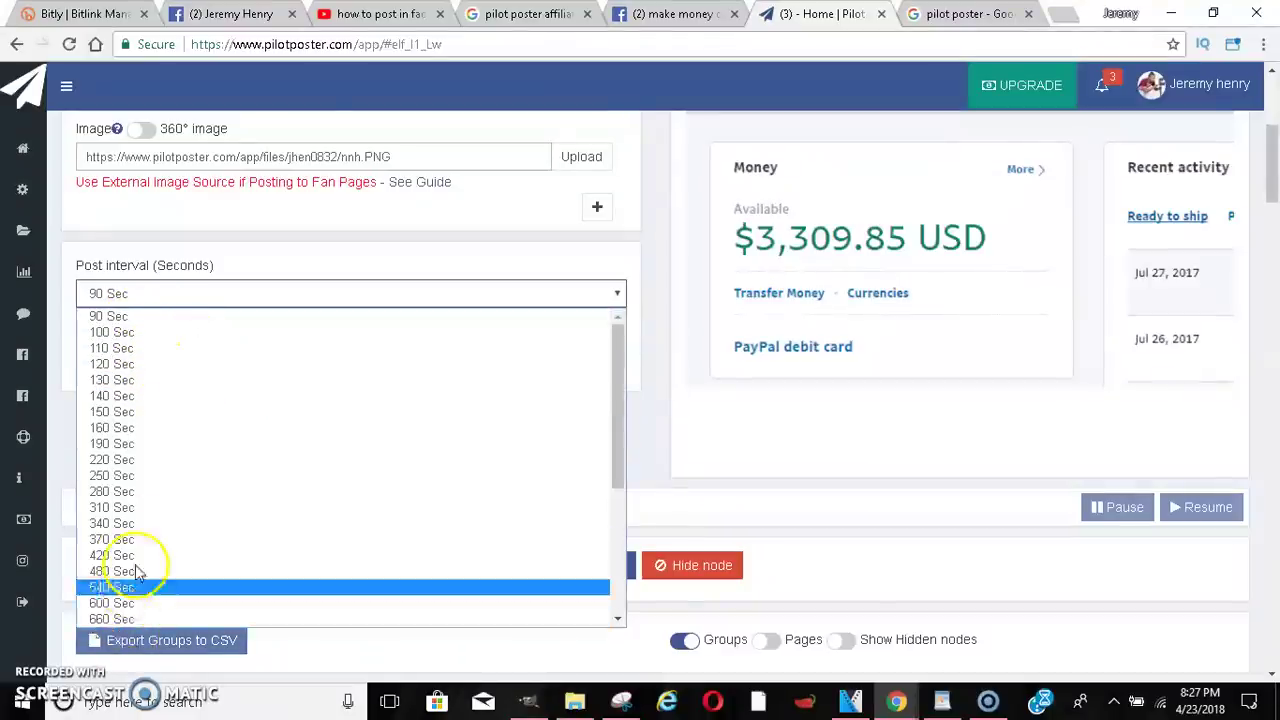
{"action": "left_click", "coordinate": [363, 228]}
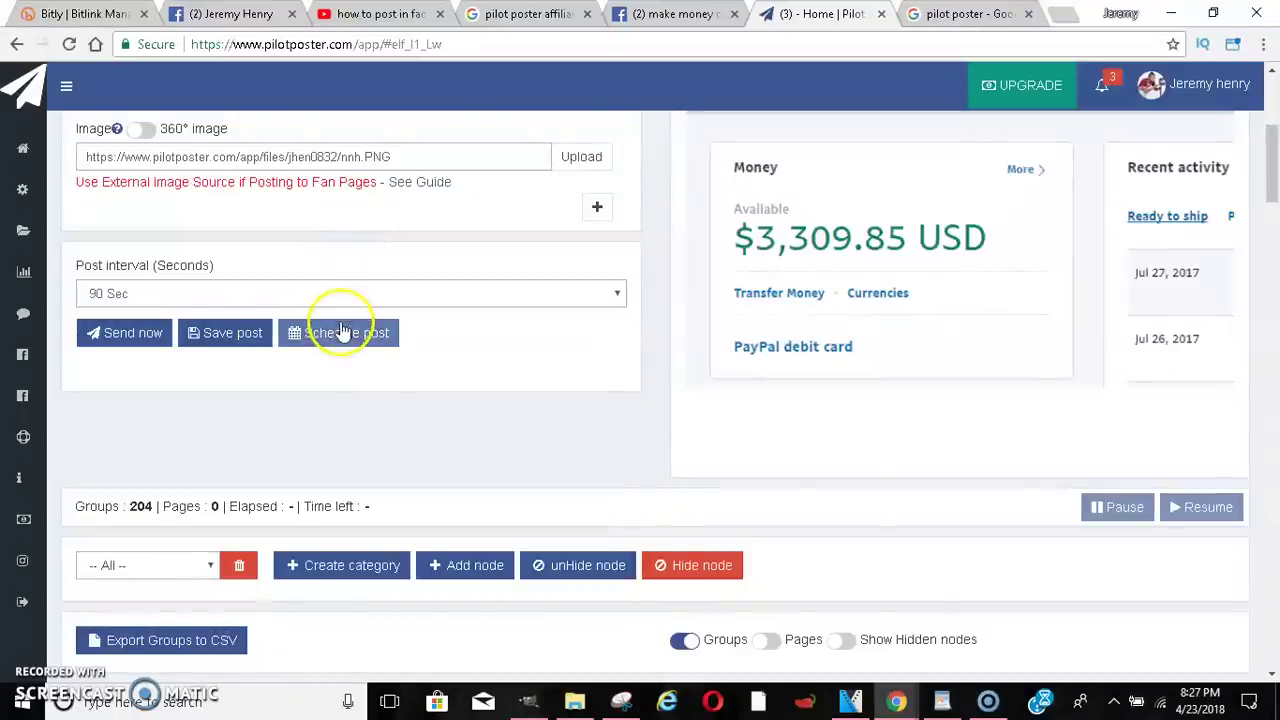
Step: Collapse the Schedule post panel and scroll down to the ticked groups list
{"action": "left_click", "coordinate": [342, 332]}
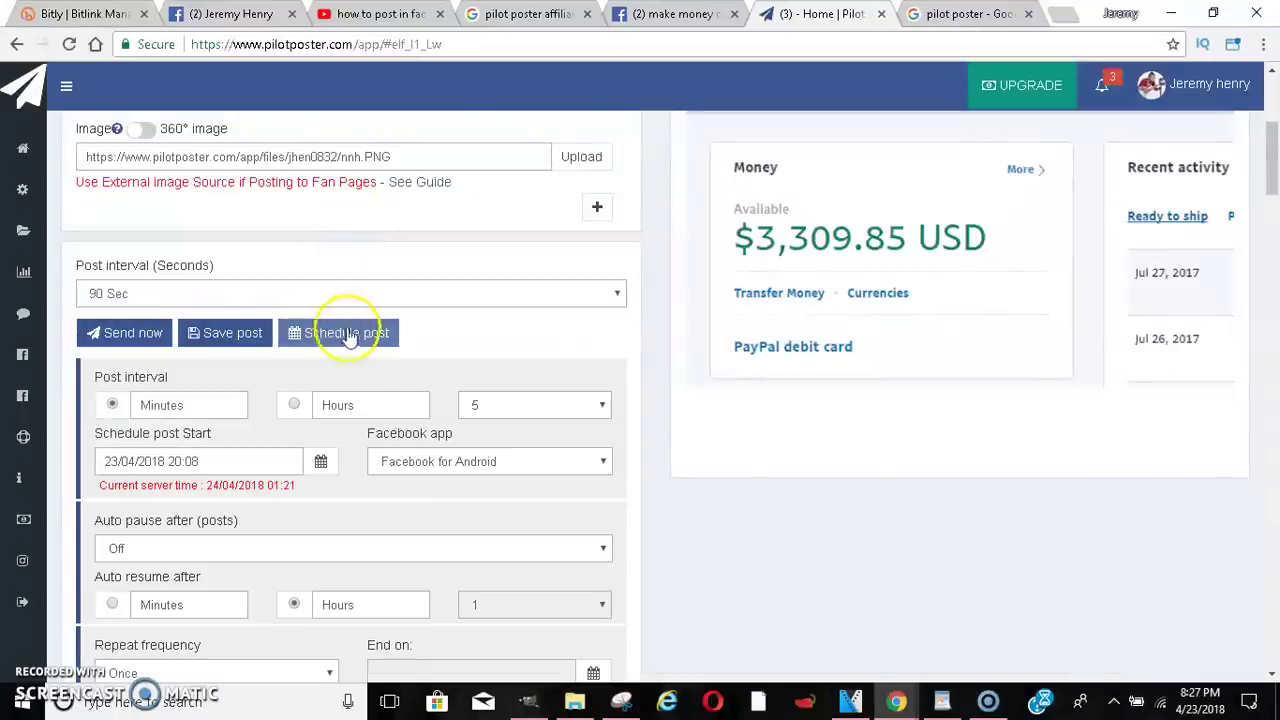
{"action": "left_click", "coordinate": [353, 337]}
{"action": "left_click", "coordinate": [353, 335]}
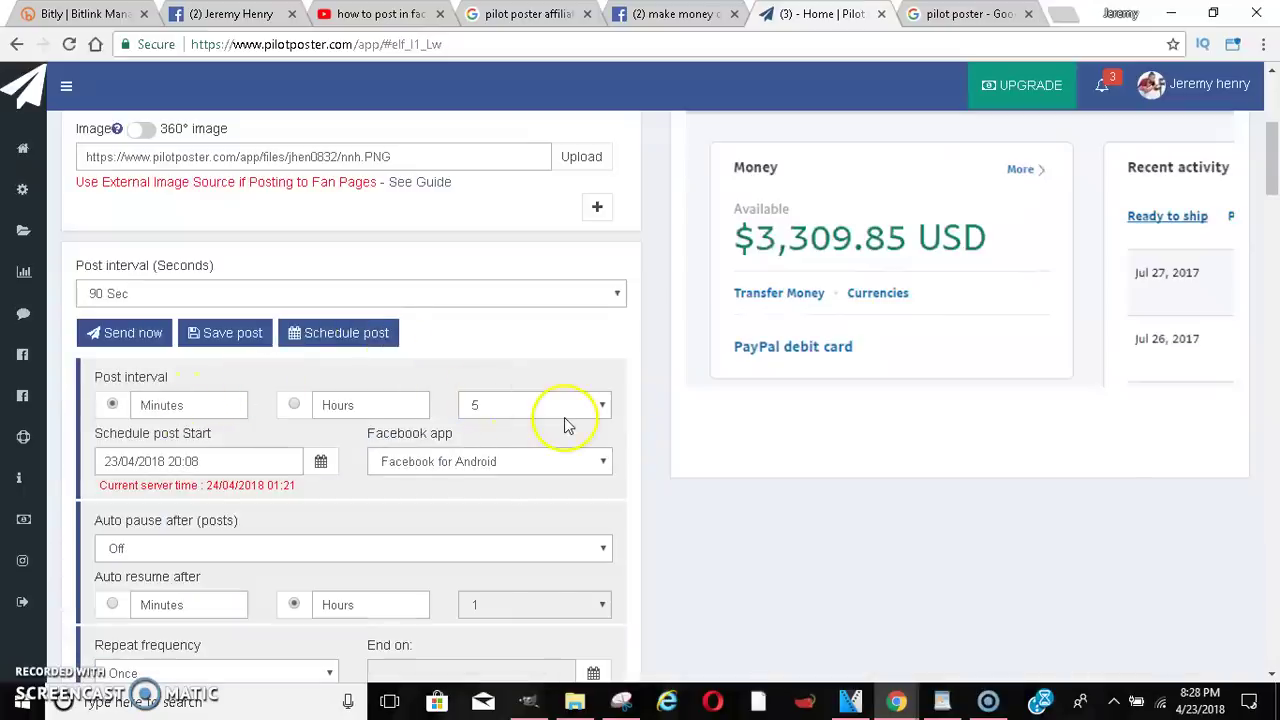
{"action": "left_click", "coordinate": [378, 332]}
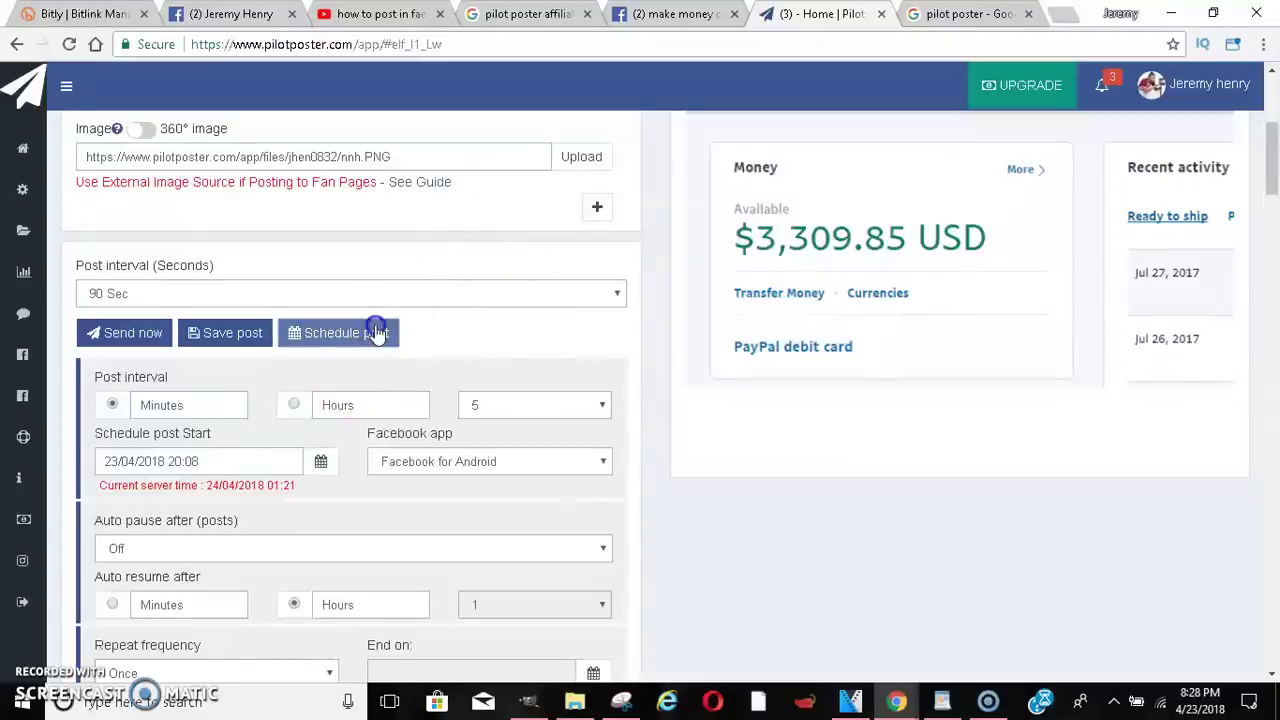
{"action": "mouse_move", "coordinate": [1272, 185]}
{"action": "left_mouse_down"}
{"action": "mouse_move", "coordinate": [1274, 231]}
{"action": "mouse_move", "coordinate": [1273, 215]}
{"action": "left_mouse_up"}
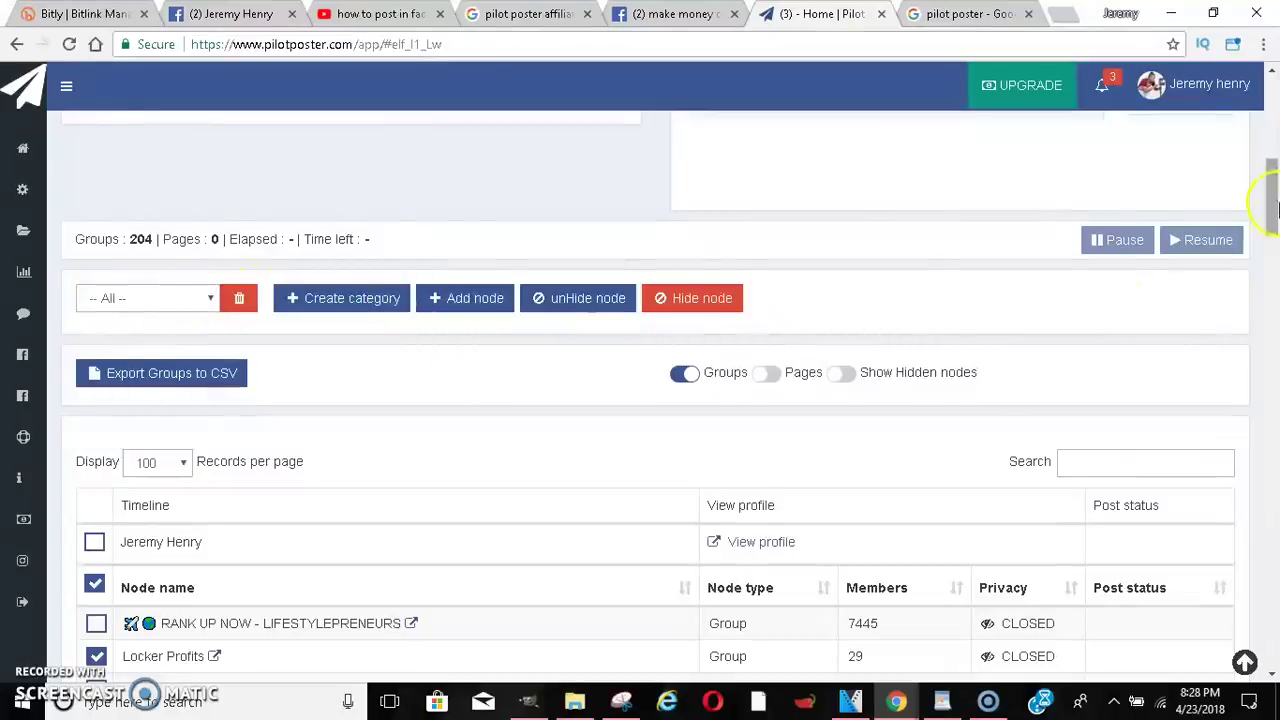
{"action": "left_click_drag", "start_coordinate": [1274, 208], "coordinate": [1274, 373]}
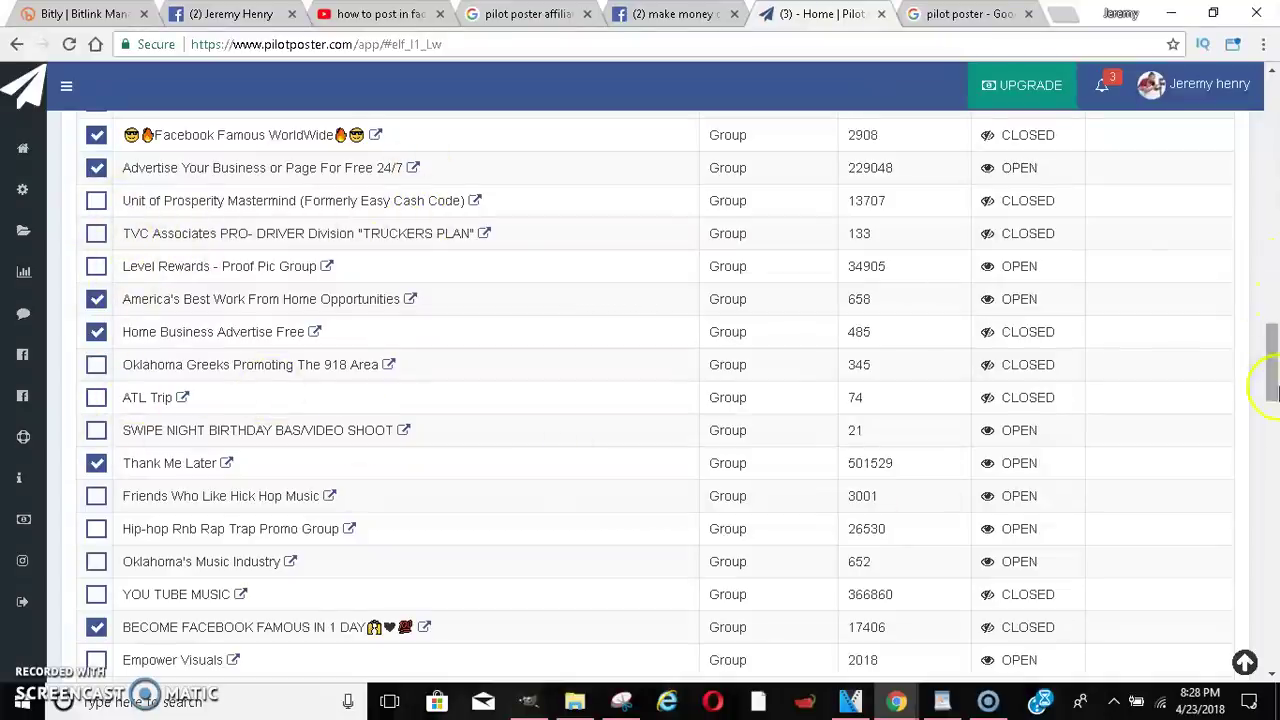
{"action": "mouse_move", "coordinate": [1273, 350]}
{"action": "left_mouse_down"}
{"action": "mouse_move", "coordinate": [1274, 250]}
{"action": "mouse_move", "coordinate": [1245, 652]}
{"action": "left_mouse_up"}
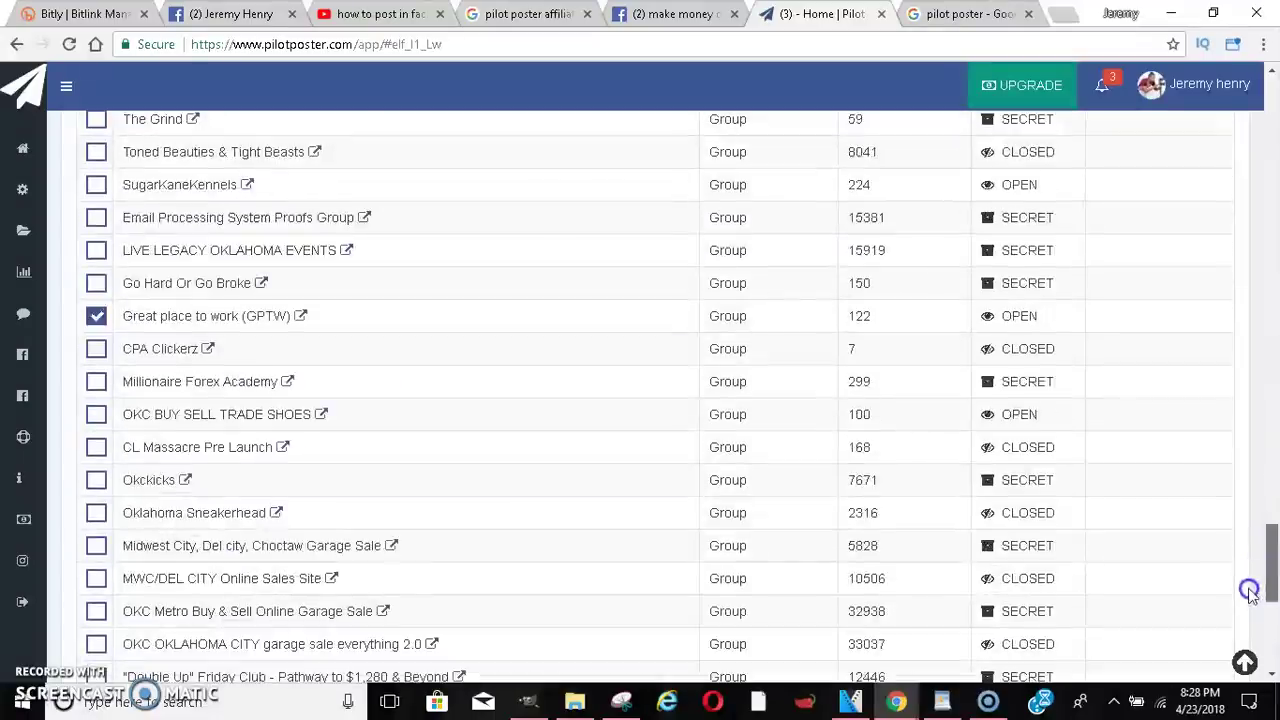
{"action": "left_click", "coordinate": [1245, 652]}
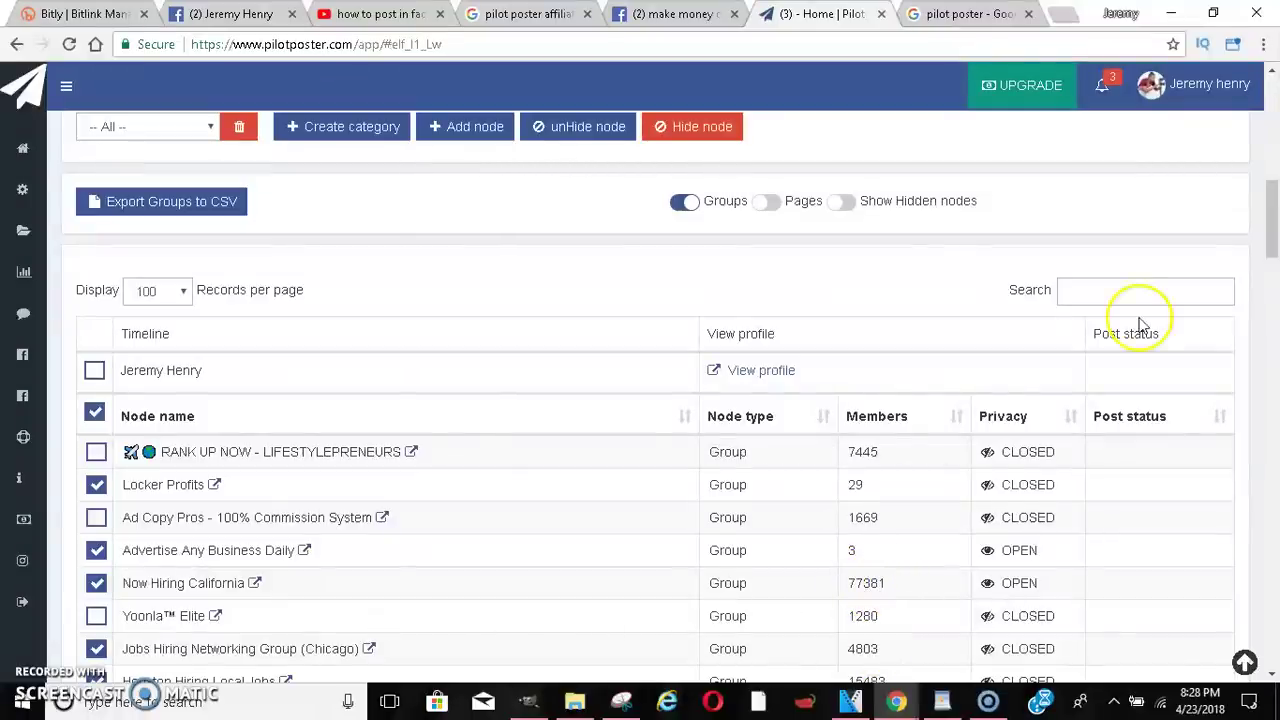
{"action": "left_click_drag", "start_coordinate": [1270, 248], "coordinate": [1273, 220]}
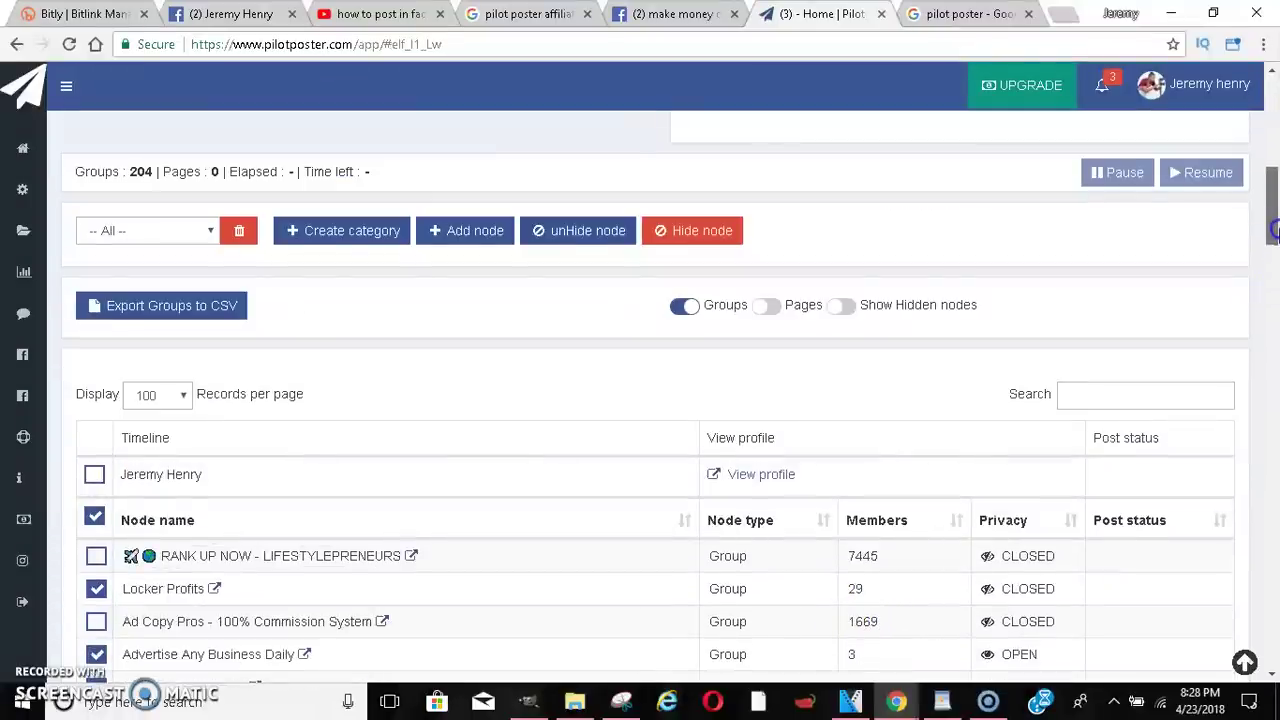
{"action": "left_click", "coordinate": [726, 244]}
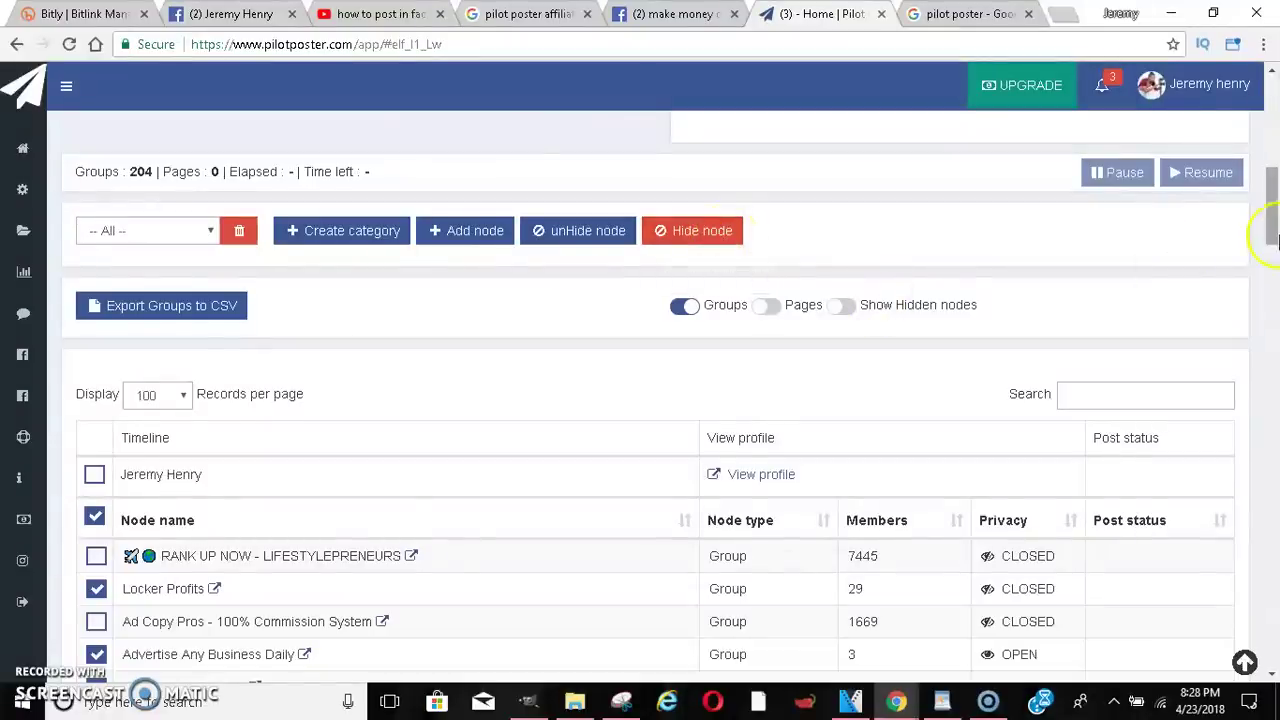
{"action": "mouse_move", "coordinate": [1272, 234]}
{"action": "left_mouse_down"}
{"action": "mouse_move", "coordinate": [1250, 586]}
{"action": "mouse_move", "coordinate": [1275, 200]}
{"action": "left_mouse_up"}
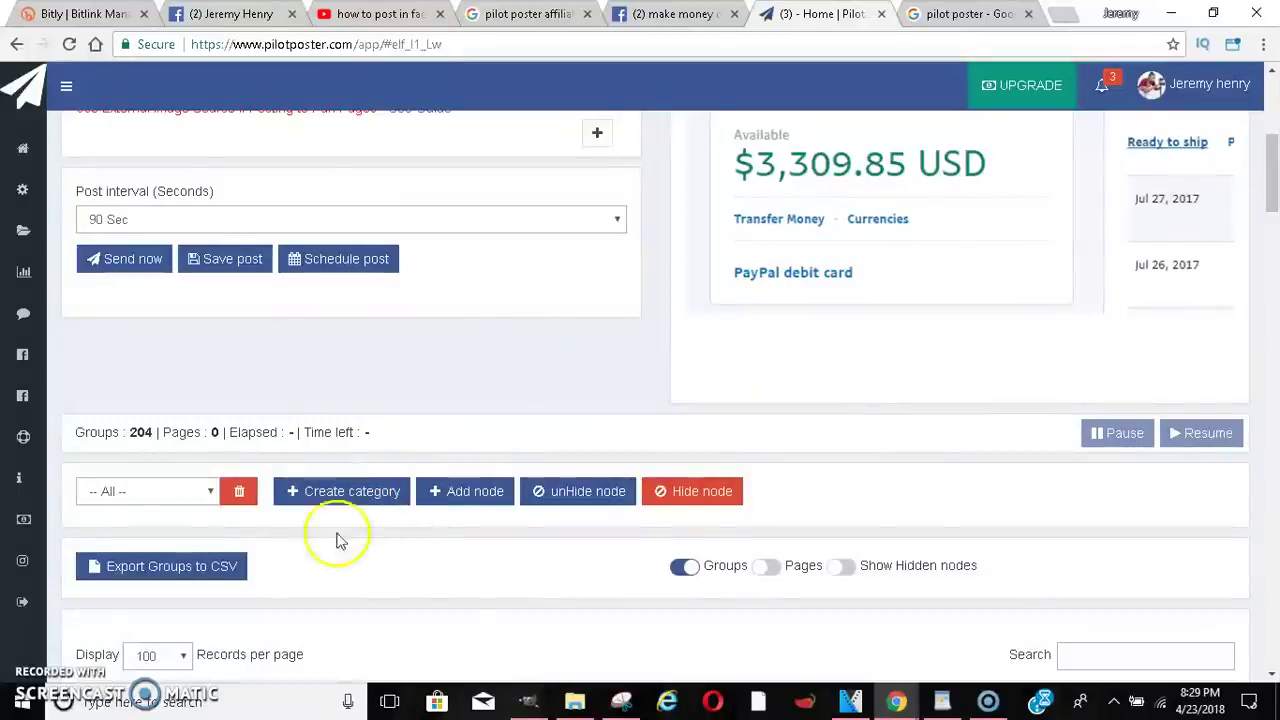
{"action": "left_click", "coordinate": [208, 491]}
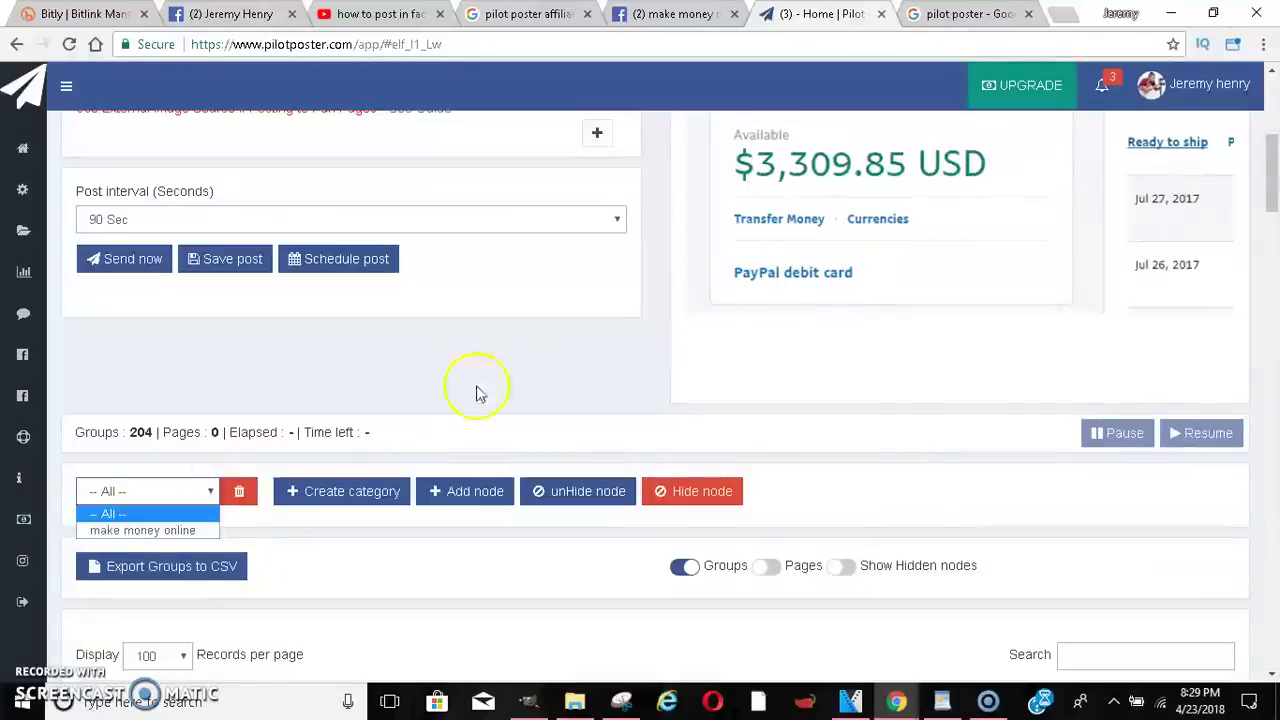
{"action": "left_click", "coordinate": [516, 396]}
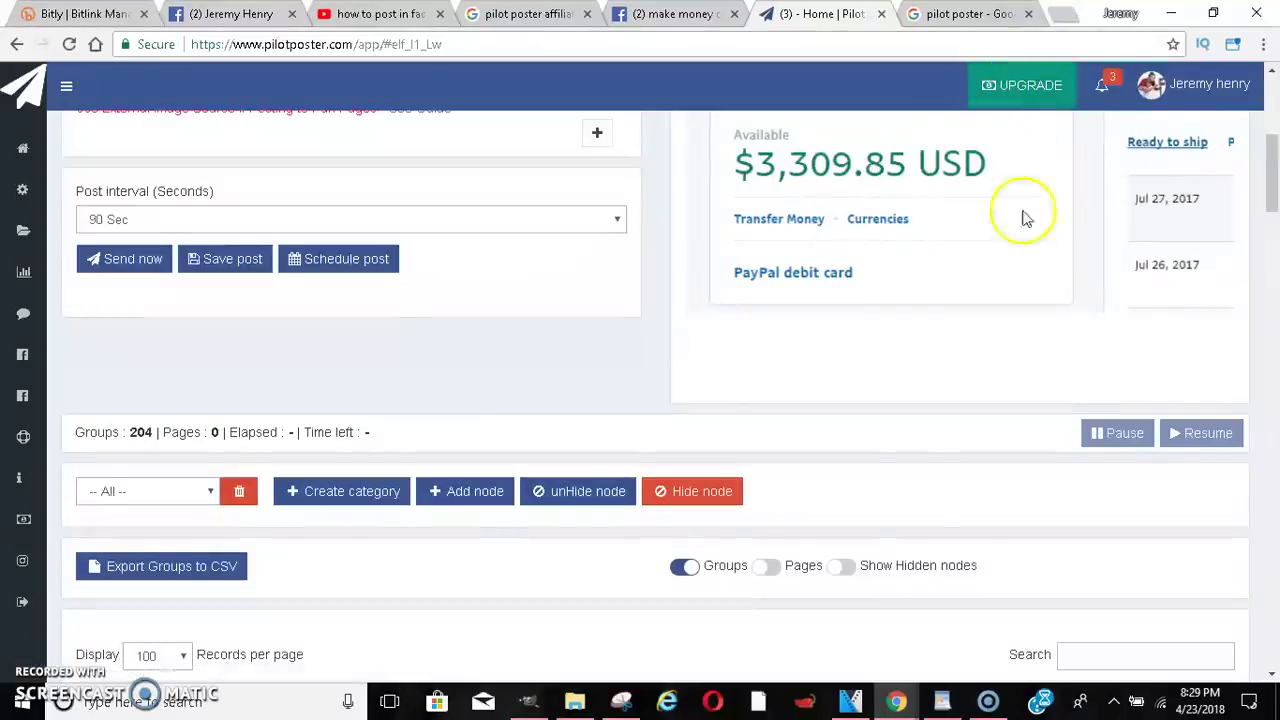
{"action": "left_click_drag", "start_coordinate": [1276, 170], "coordinate": [1274, 128]}
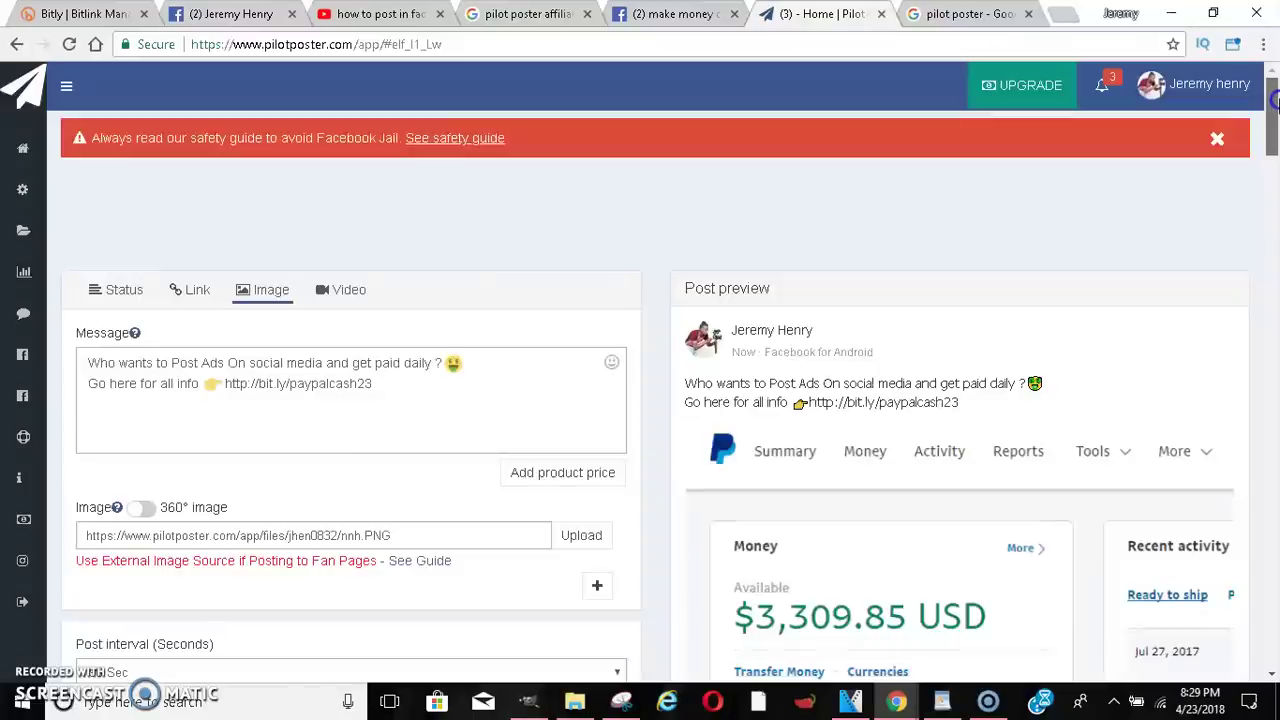
{"action": "mouse_move", "coordinate": [1274, 128]}
{"action": "left_mouse_down"}
{"action": "mouse_move", "coordinate": [1274, 214]}
{"action": "mouse_move", "coordinate": [1274, 126]}
{"action": "left_mouse_up"}
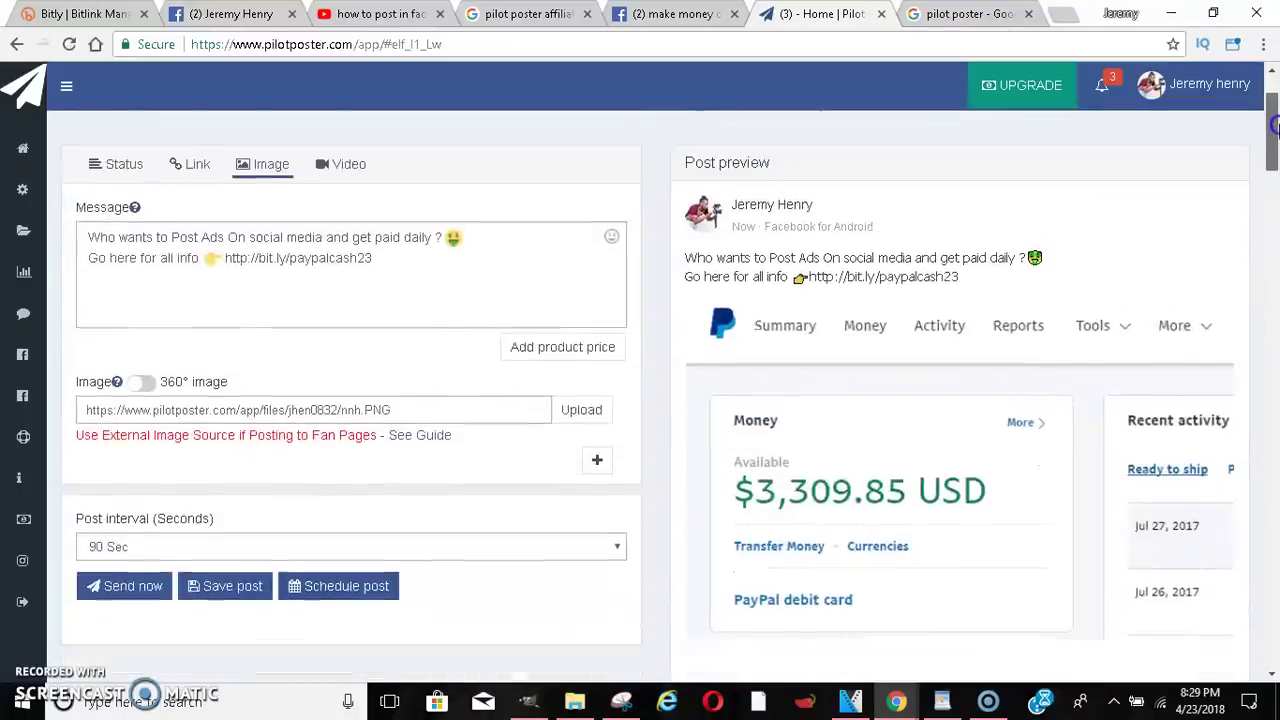
Step: Set the post interval to 120 Sec and send the image post now
{"action": "scroll", "coordinate": [625, 216], "scroll_direction": "down", "scroll_amount": 3}
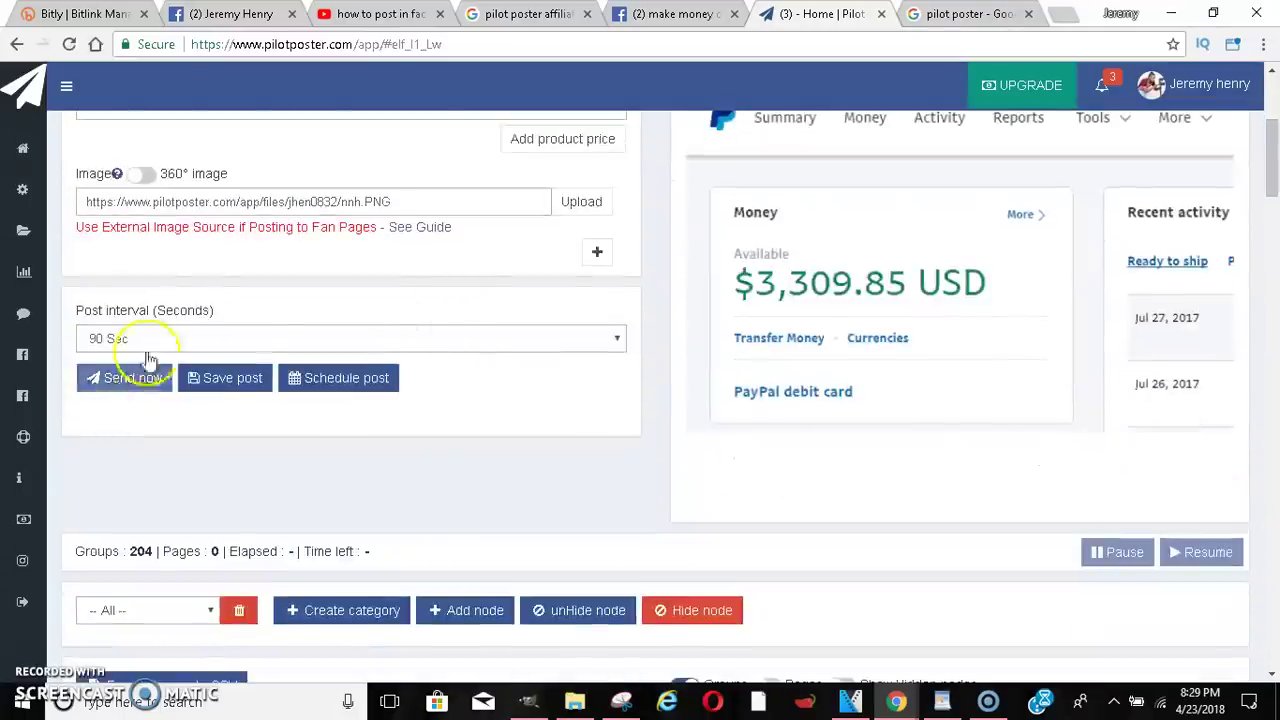
{"action": "left_click", "coordinate": [207, 334]}
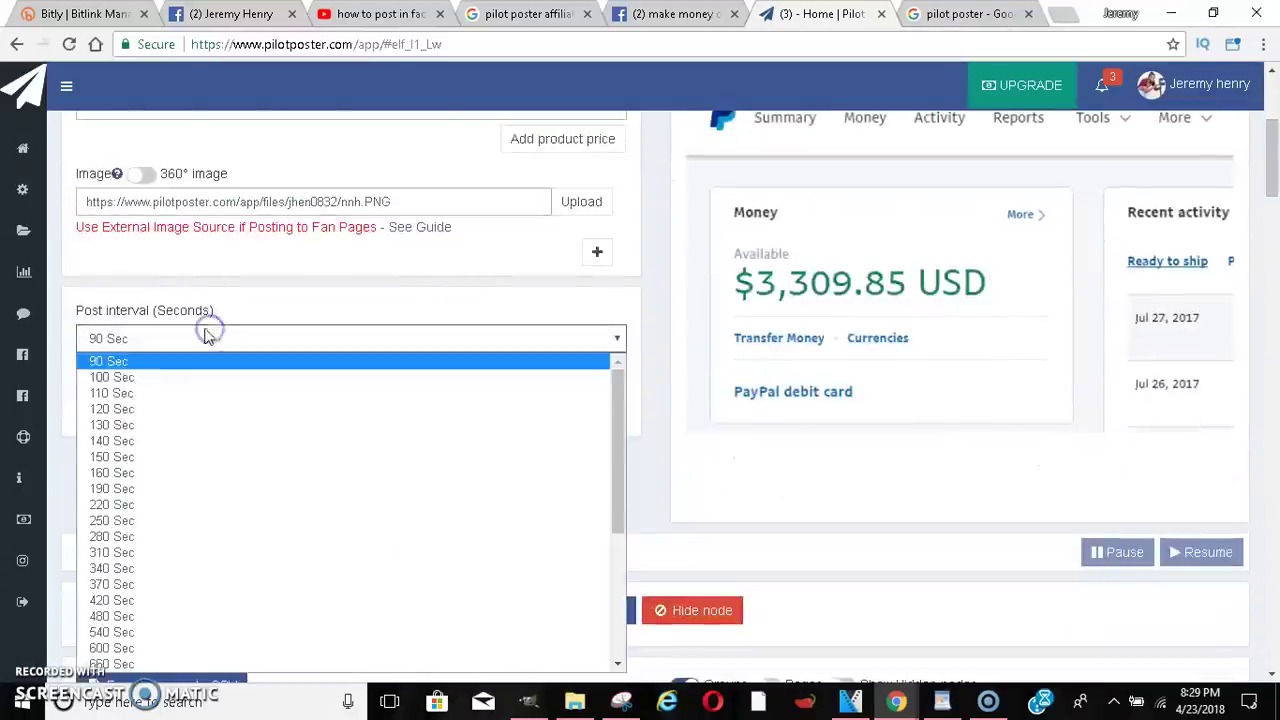
{"action": "left_click", "coordinate": [145, 408]}
{"action": "left_click", "coordinate": [139, 388]}
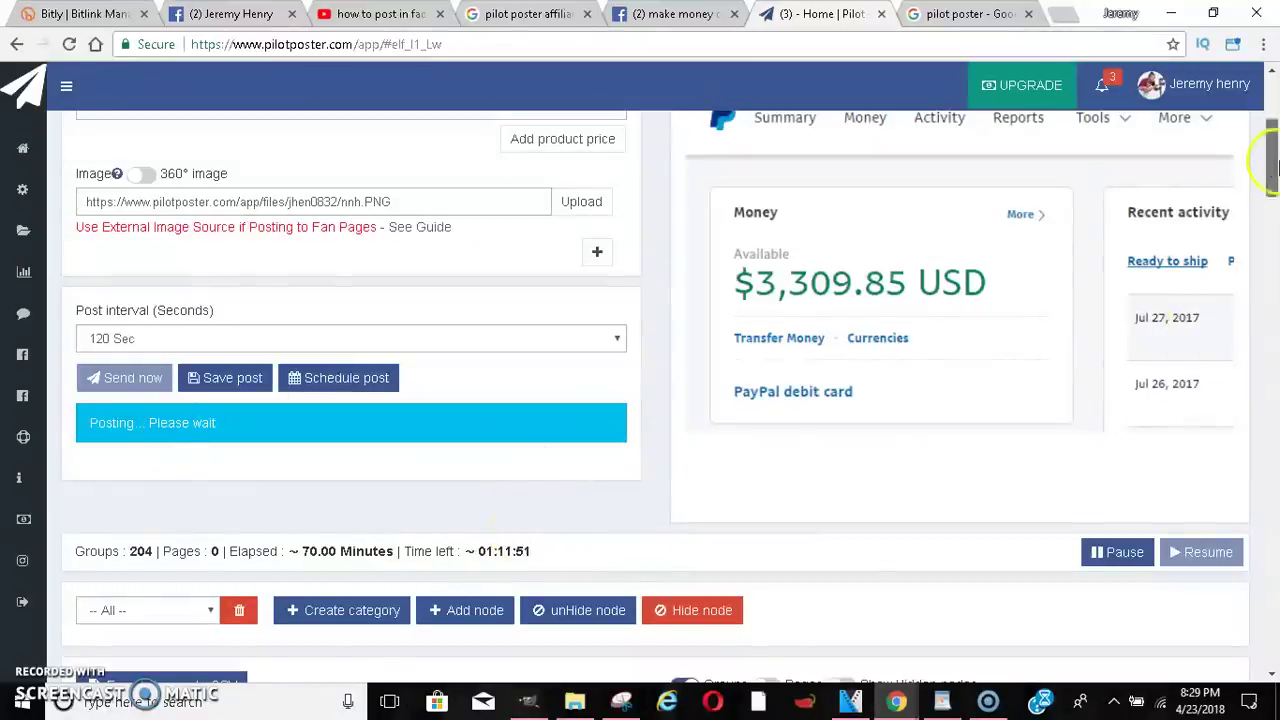
Step: Scroll the sending list and right-click View post for Locker Profits
{"action": "left_click_drag", "start_coordinate": [1274, 170], "coordinate": [1274, 195]}
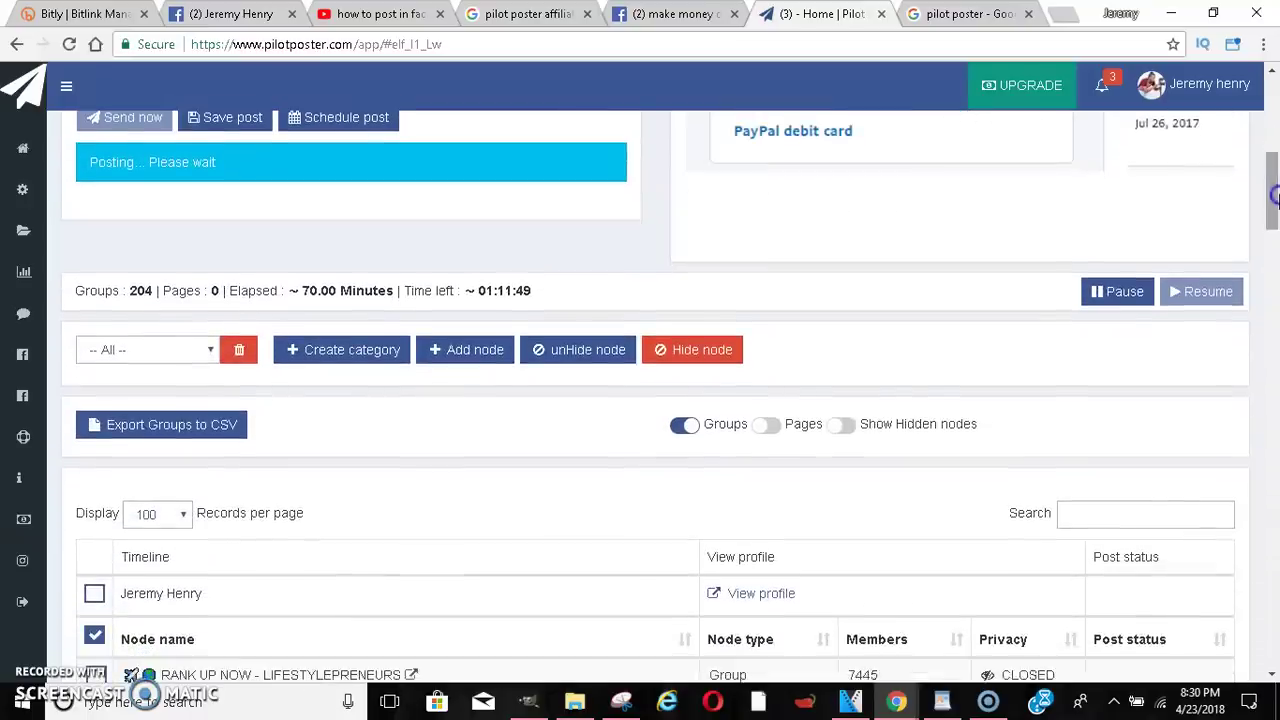
{"action": "left_click_drag", "start_coordinate": [1274, 200], "coordinate": [1274, 219]}
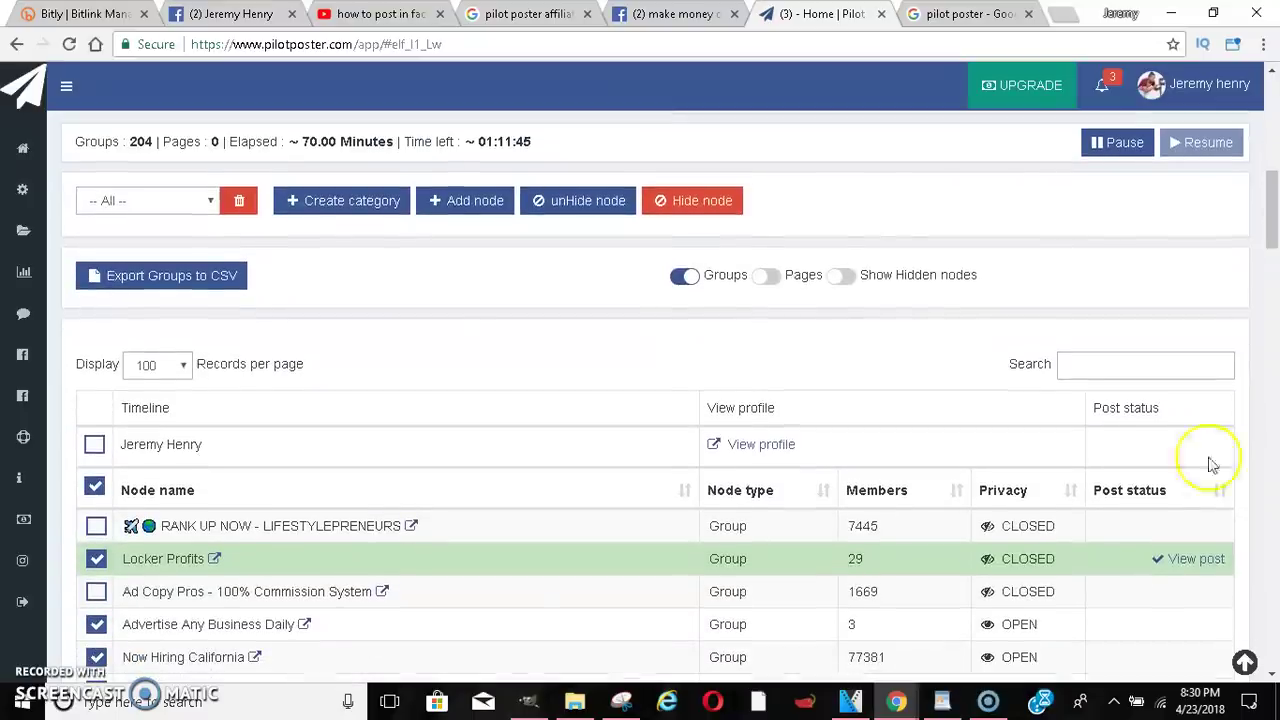
{"action": "right_click", "coordinate": [1182, 568]}
Step: Open the Locker Profits post in a new tab and scroll to its PayPal screenshot
{"action": "left_click", "coordinate": [1148, 425]}
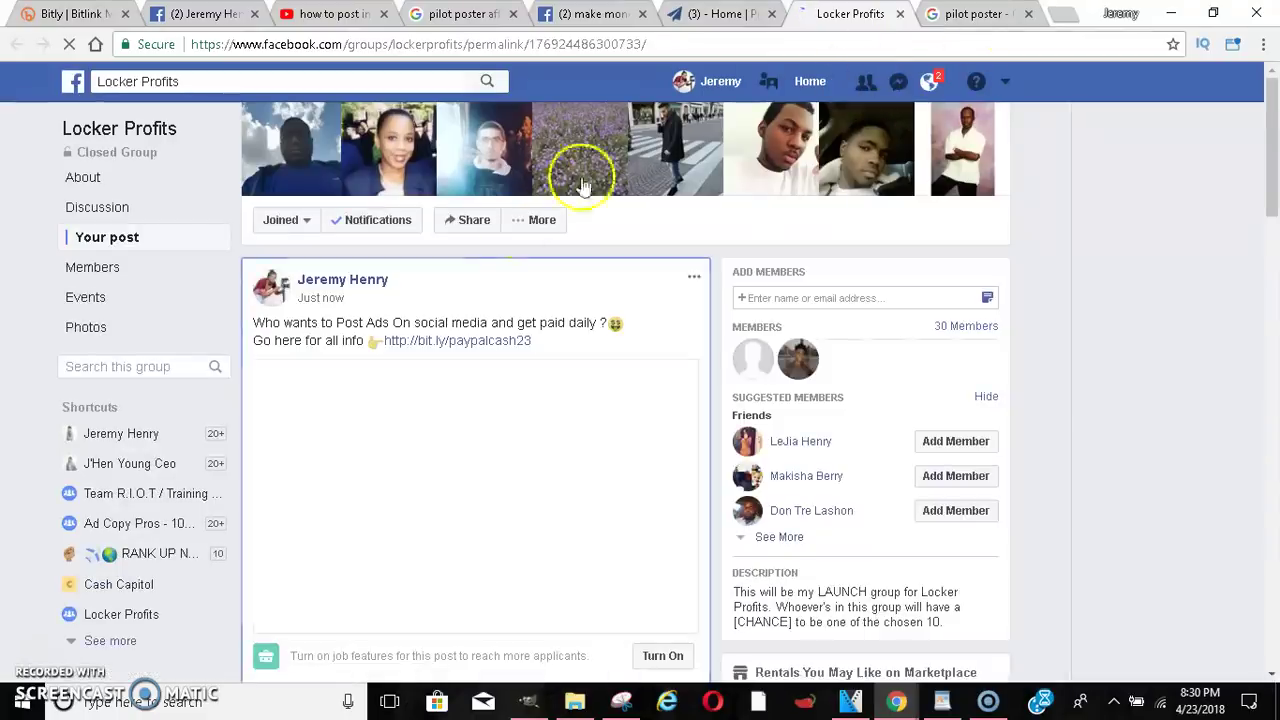
{"action": "scroll", "coordinate": [505, 365], "scroll_direction": "down", "scroll_amount": 2}
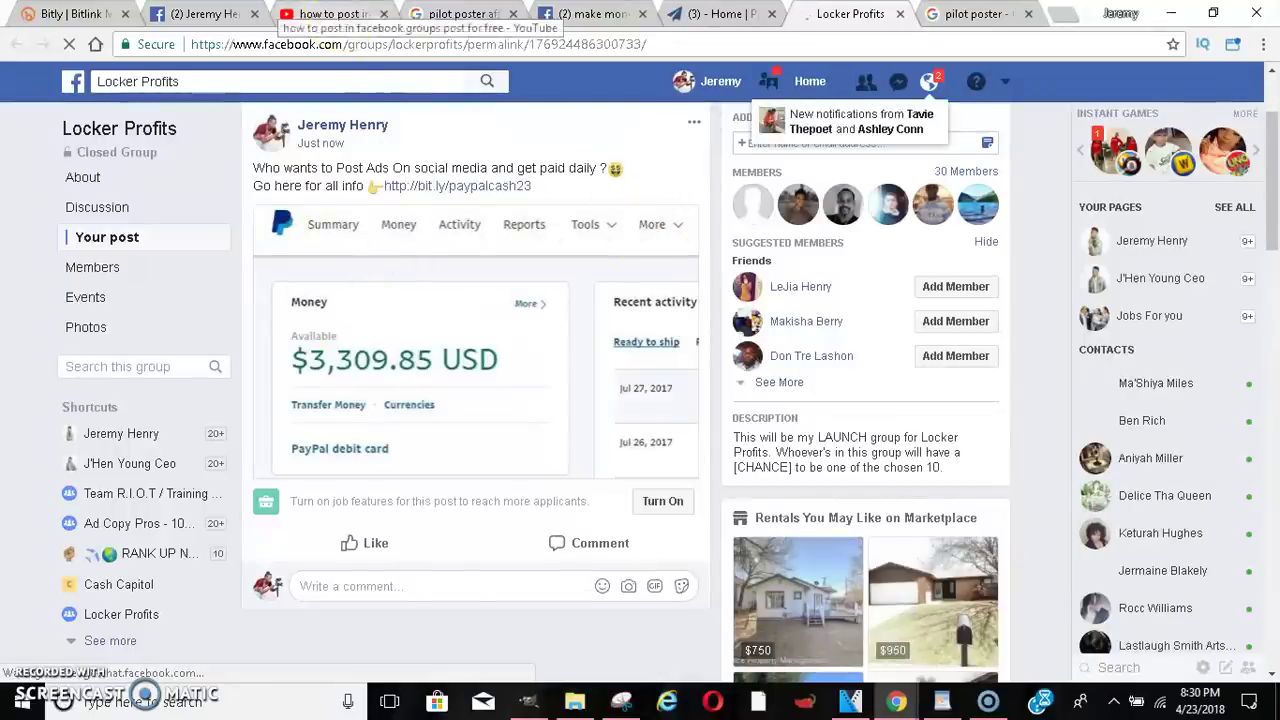
Step: Switch back to the Pilot Poster tab and scroll up to the composer
{"action": "left_click", "coordinate": [740, 13]}
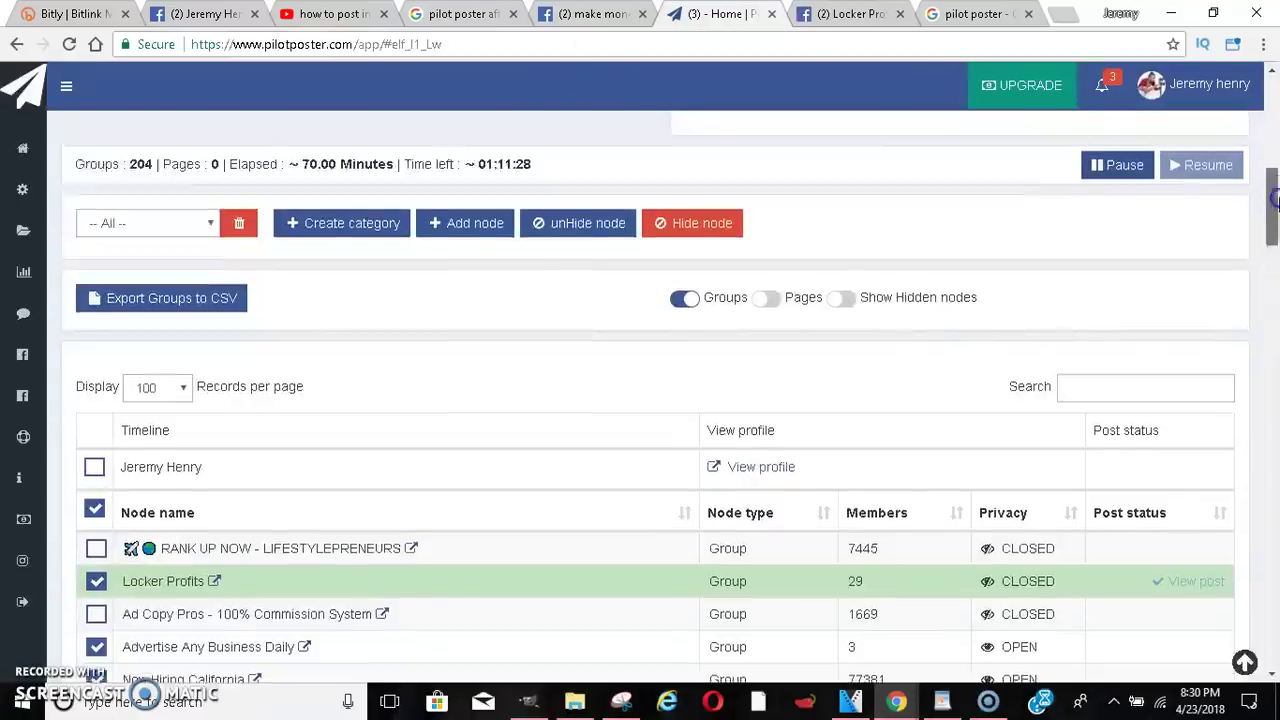
{"action": "left_click_drag", "start_coordinate": [1273, 210], "coordinate": [1275, 110]}
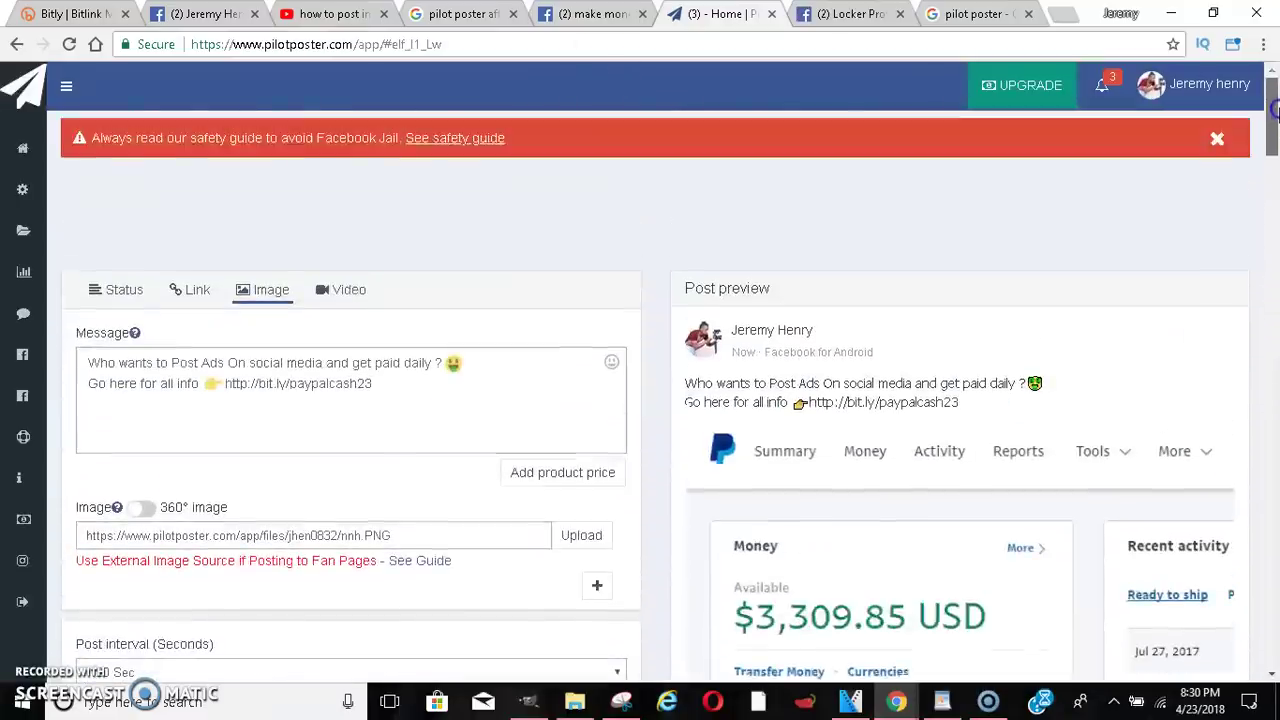